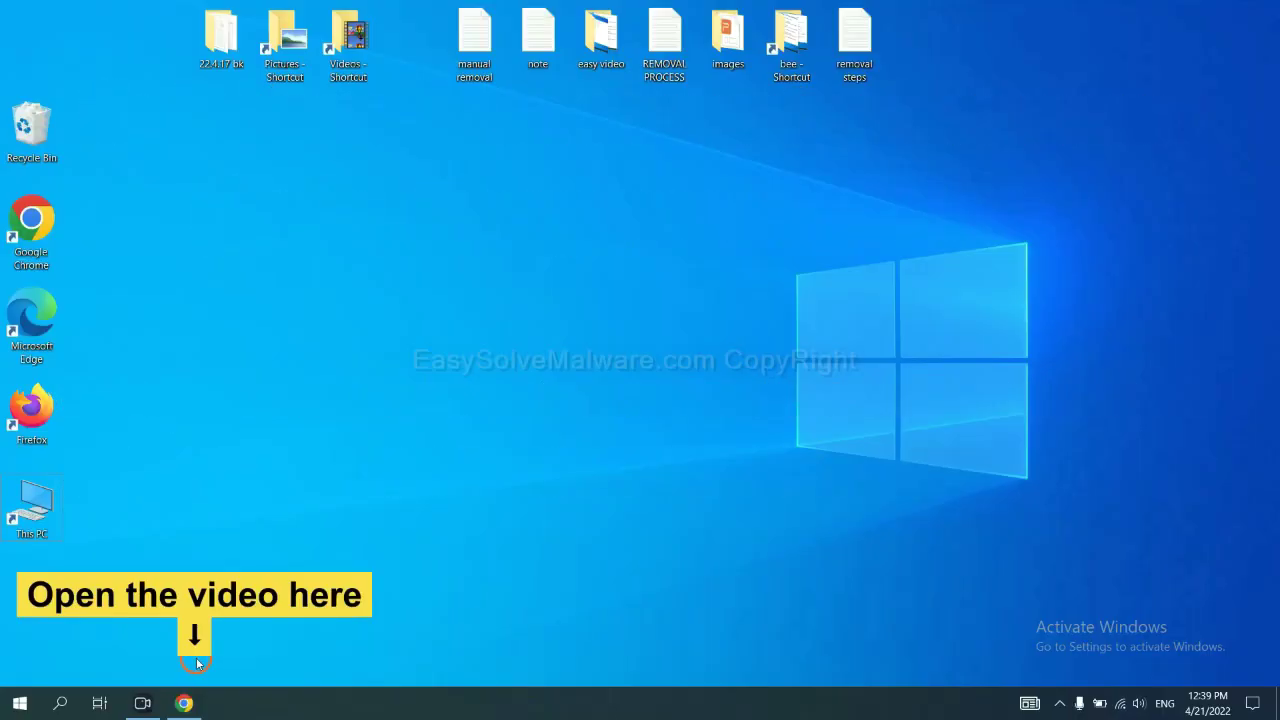
- Download the SpyHunter for Windows installer from the easysolvemalware.com removal guide in Chrome
click(193, 702)
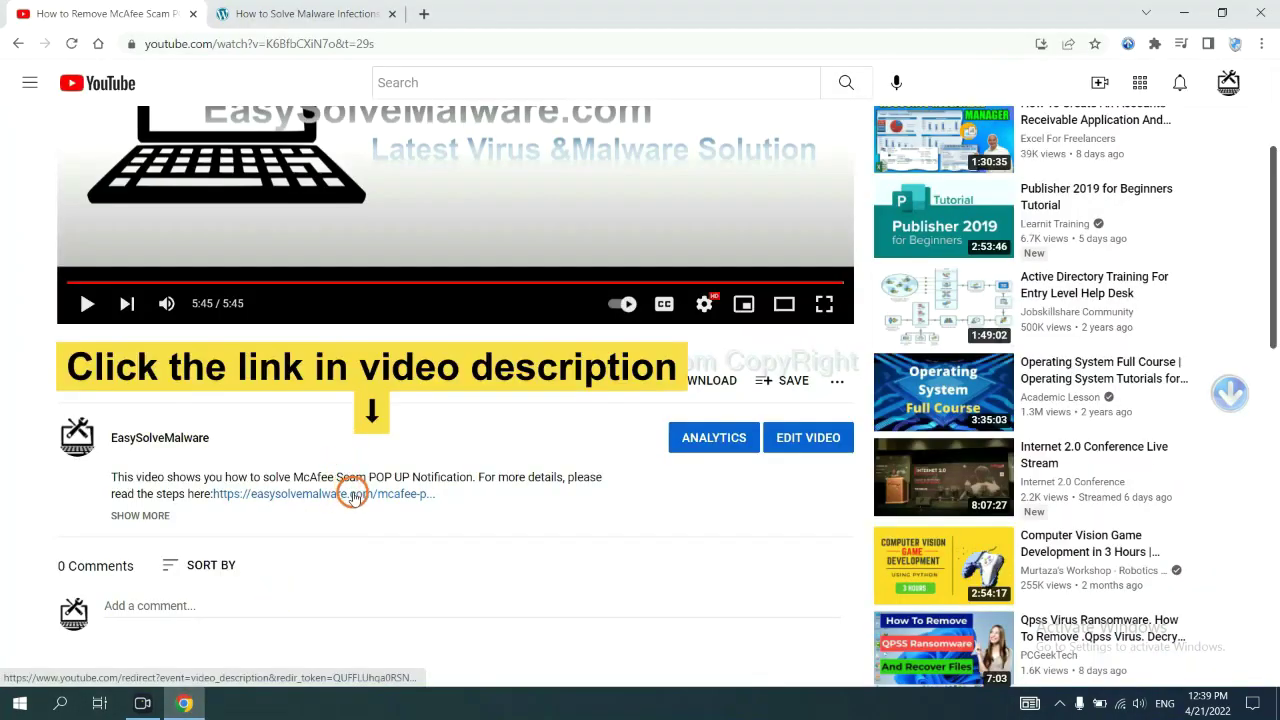
click(328, 12)
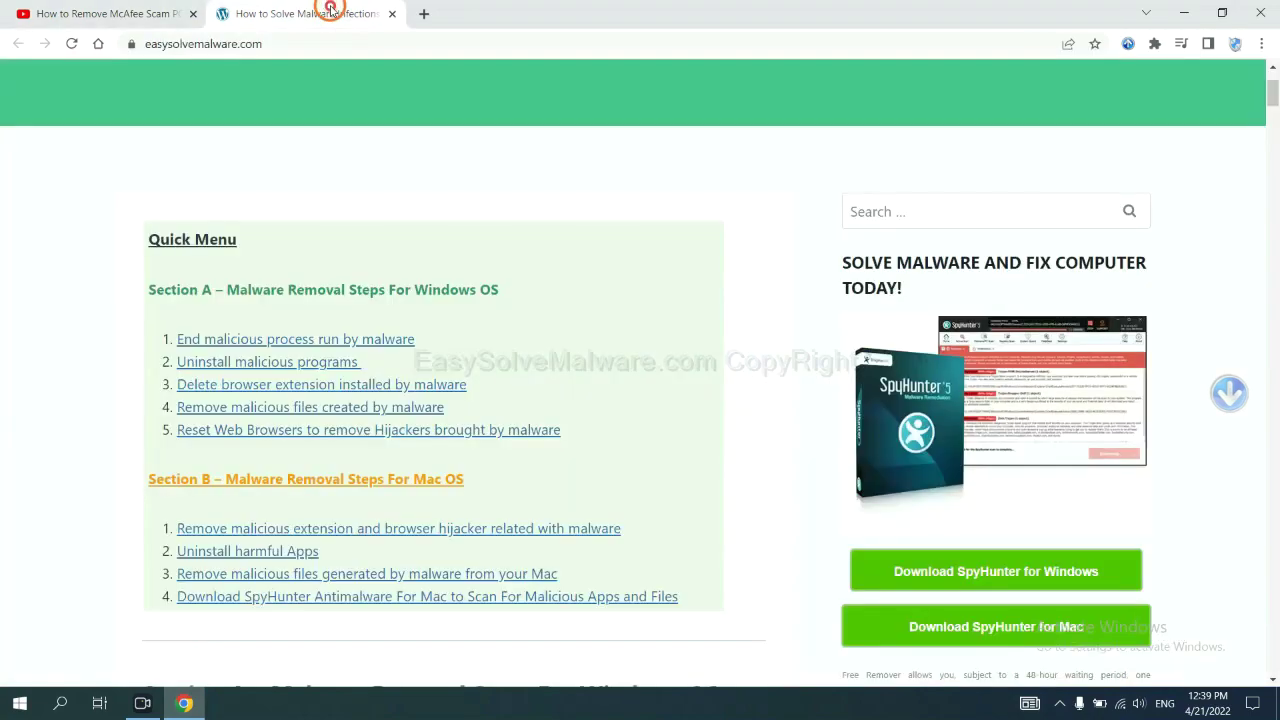
scroll(1273, 341, down, 3)
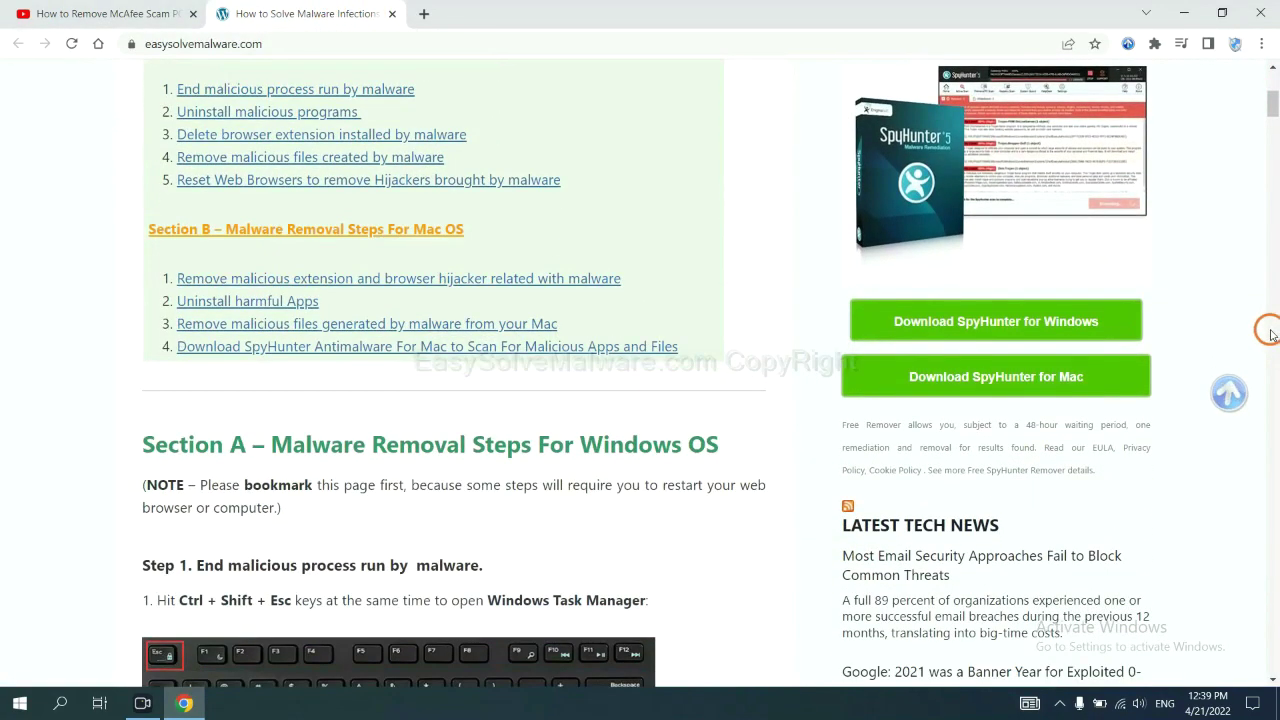
click(1087, 318)
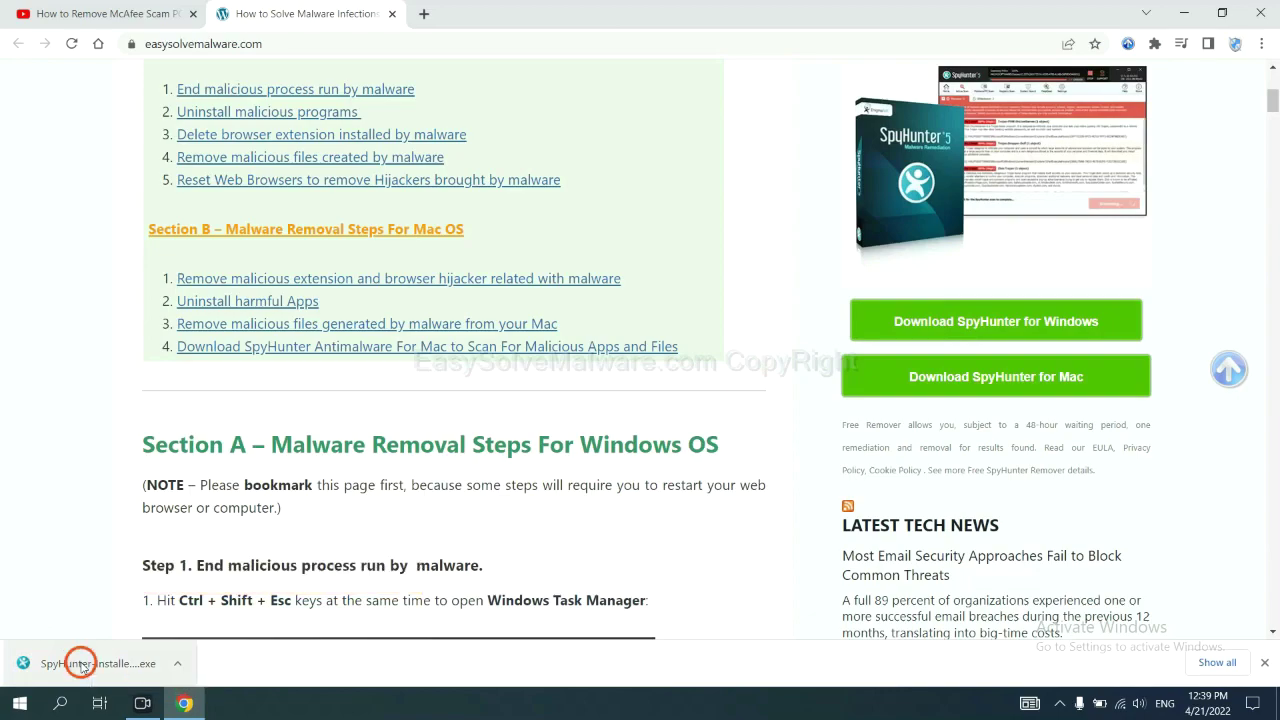
- Run the SpyHunter 5 installer in English, accept the EULA and Privacy Policy, and finish installing
click(80, 665)
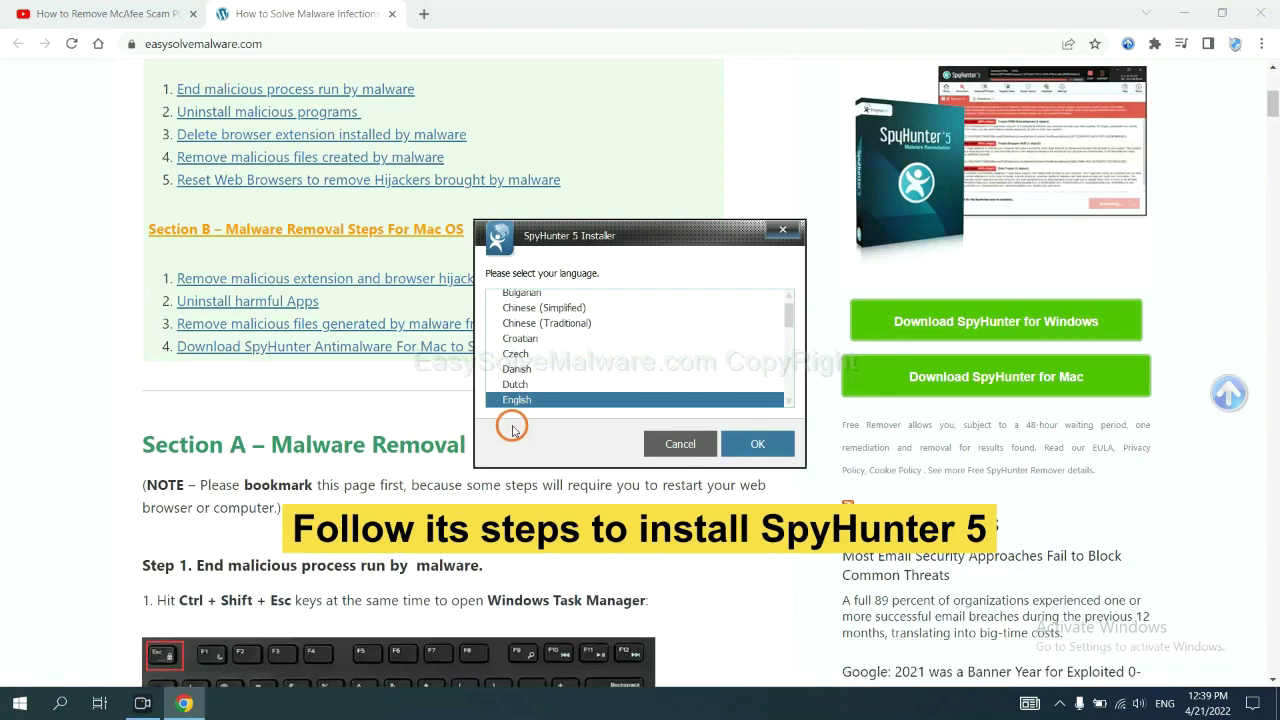
click(740, 443)
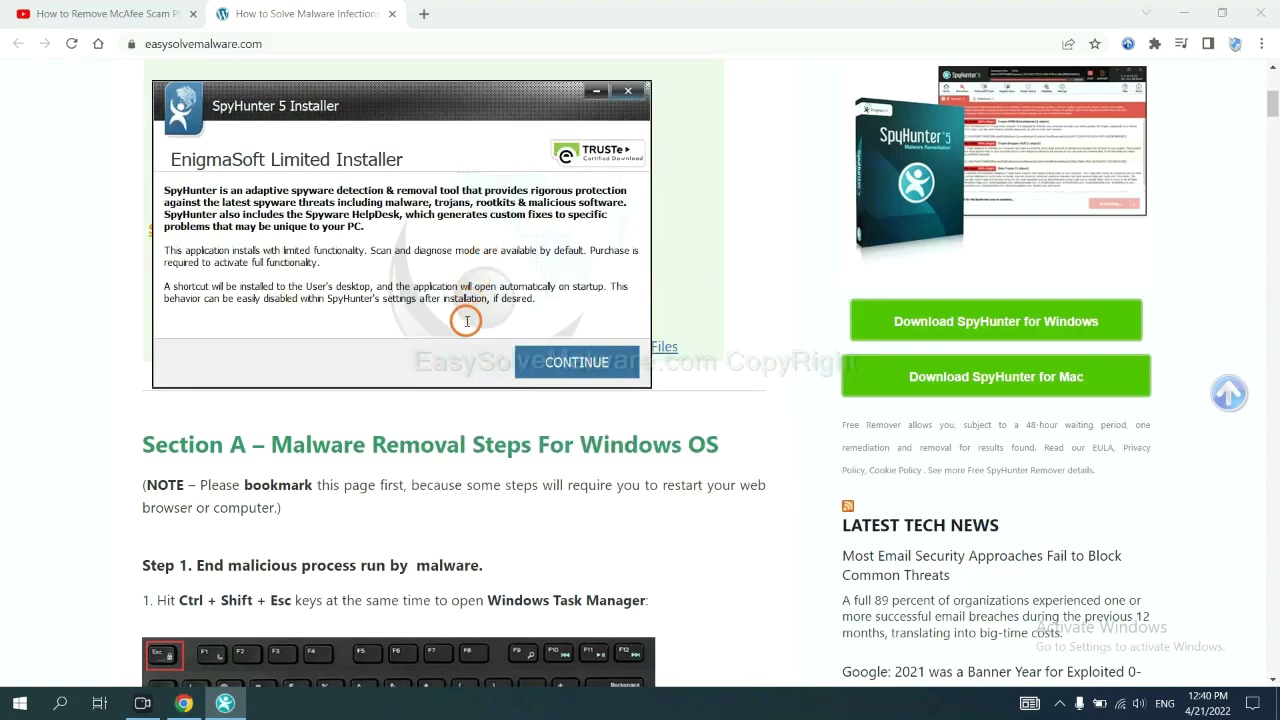
click(548, 364)
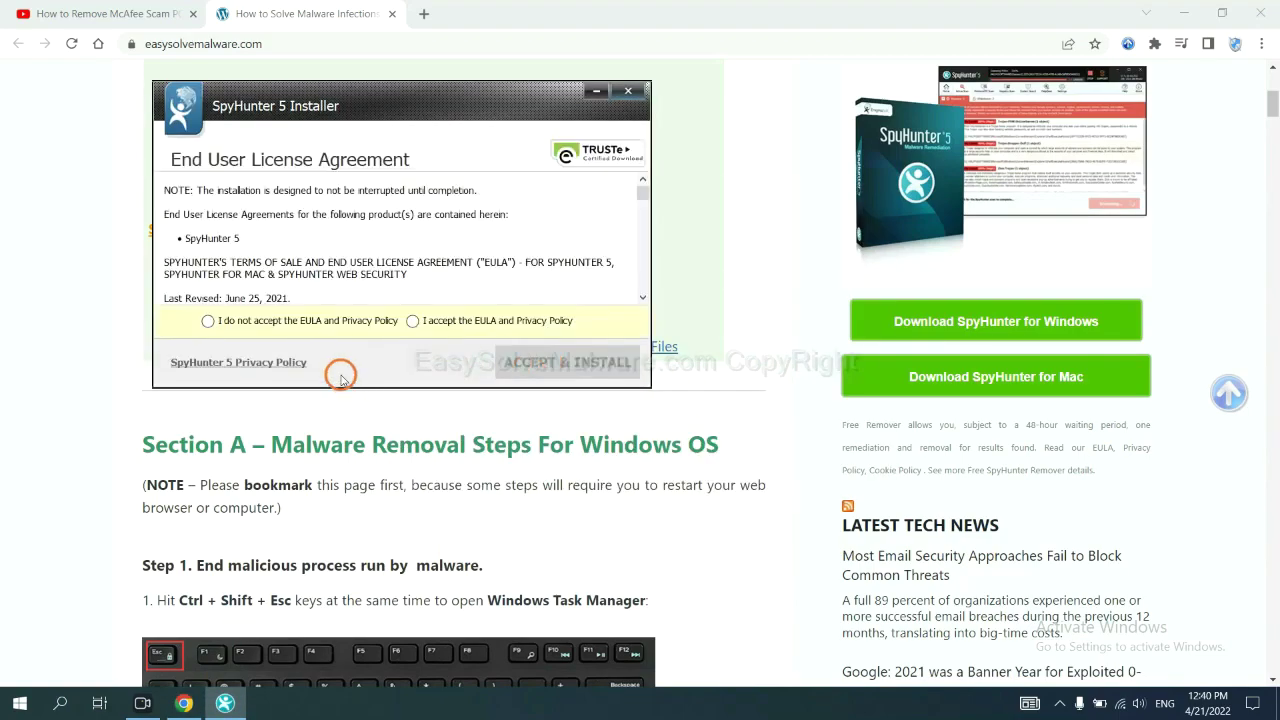
click(412, 320)
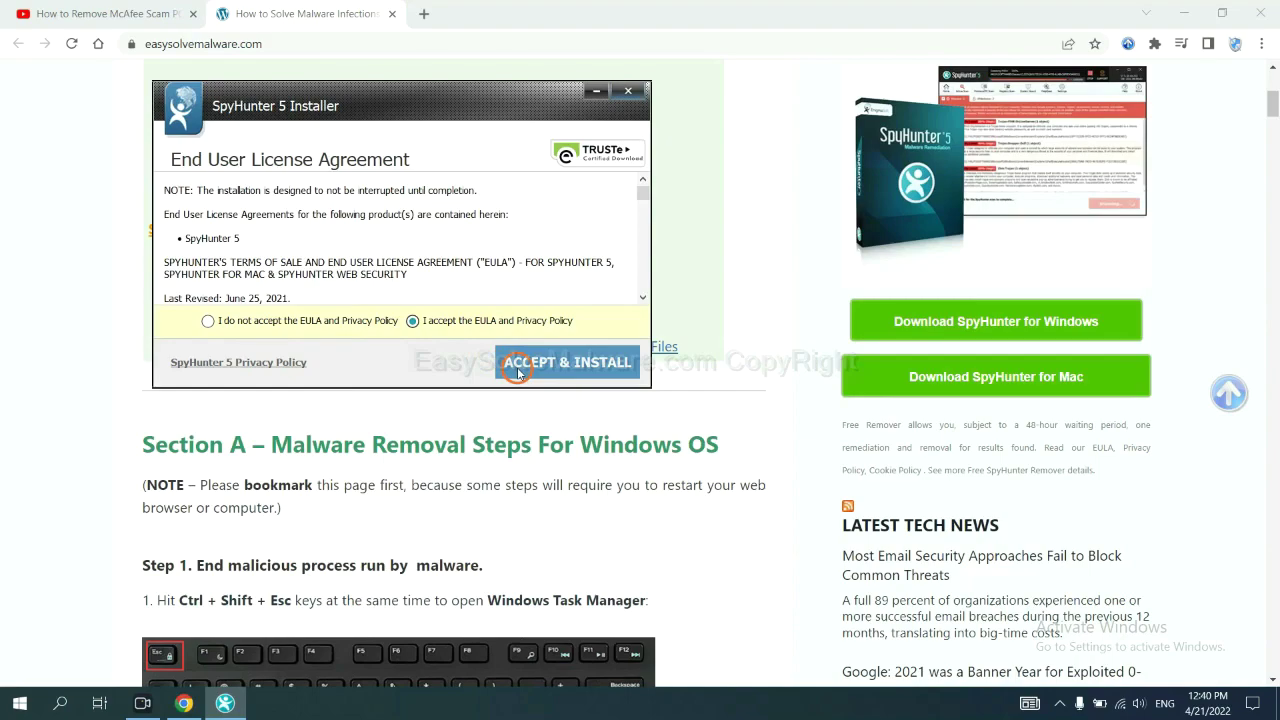
click(517, 369)
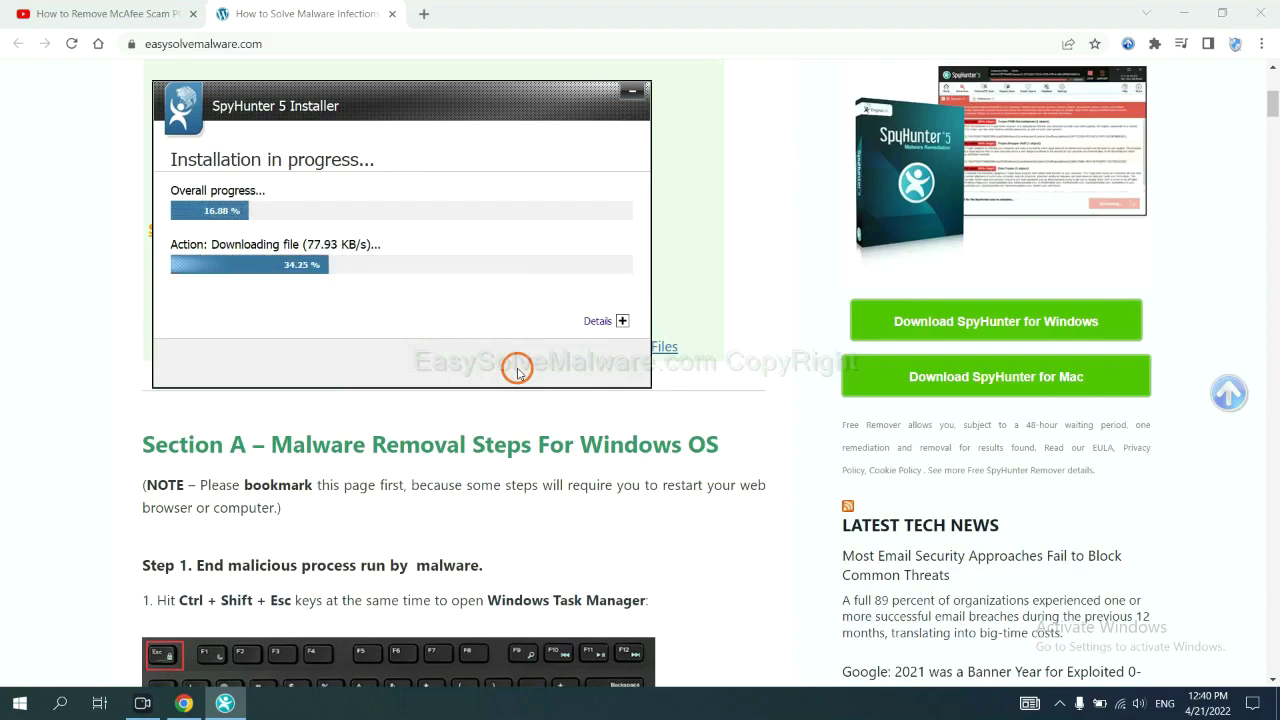
click(632, 452)
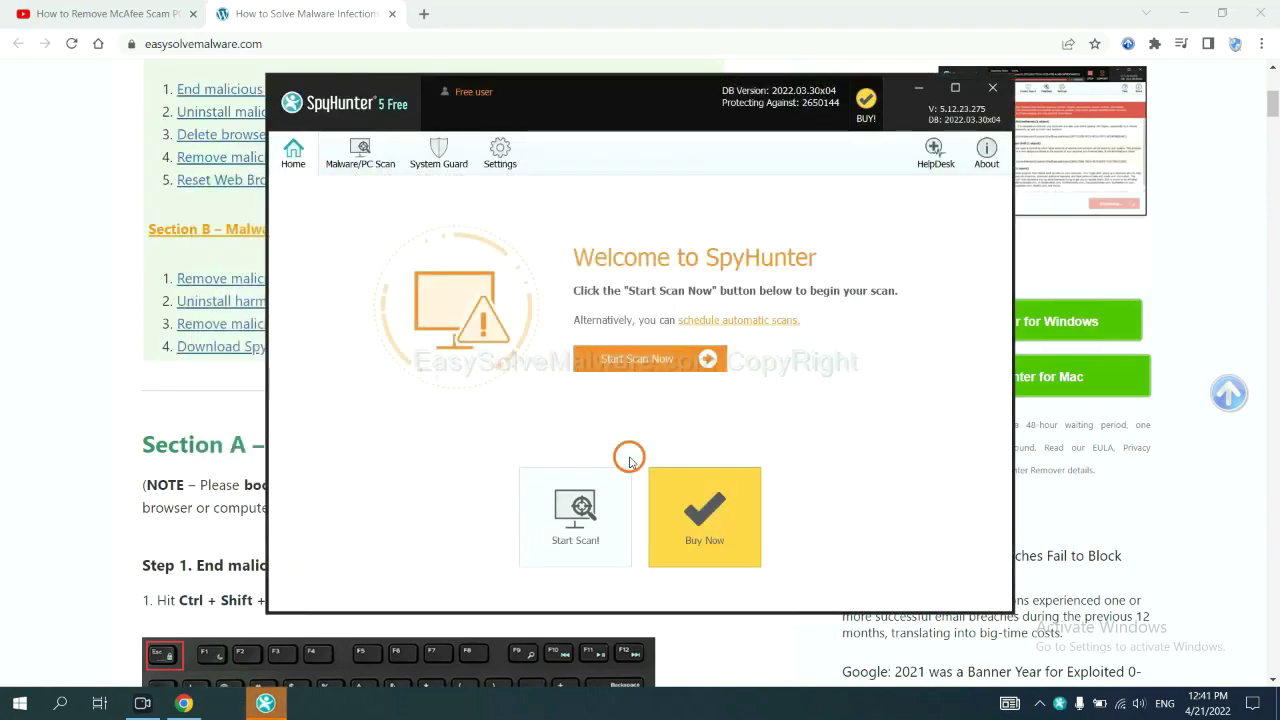
- Scan the computer with SpyHunter and continue past the Unknown Objects results
click(631, 367)
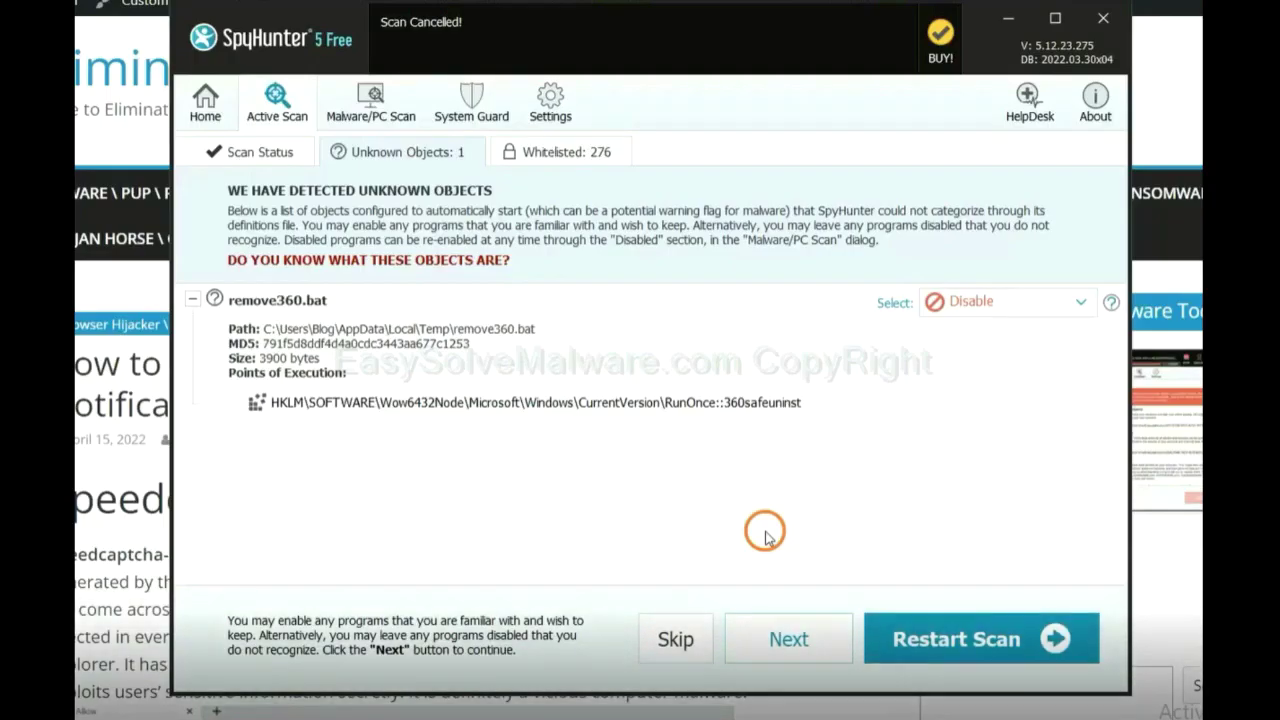
click(788, 645)
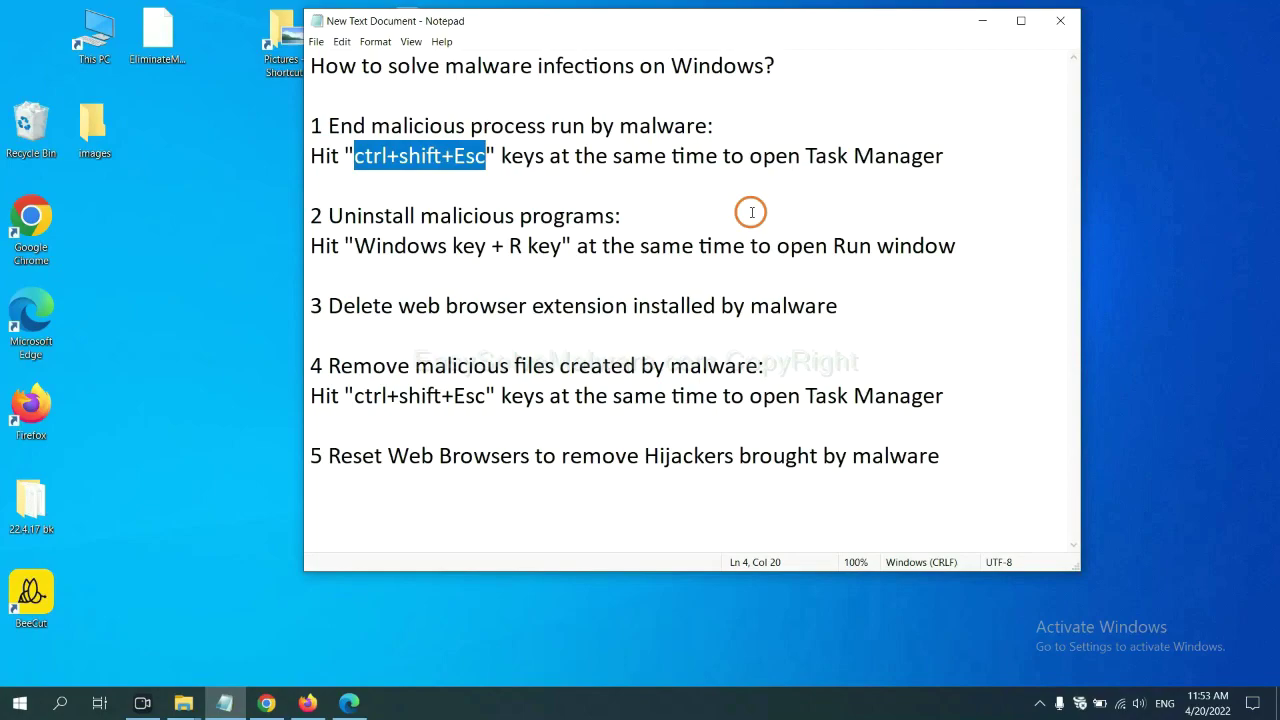
- Highlight the ctrl+shift+Esc shortcut in step 1 of the notes and open Task Manager with it
click(456, 158)
drag(486, 158, 355, 160)
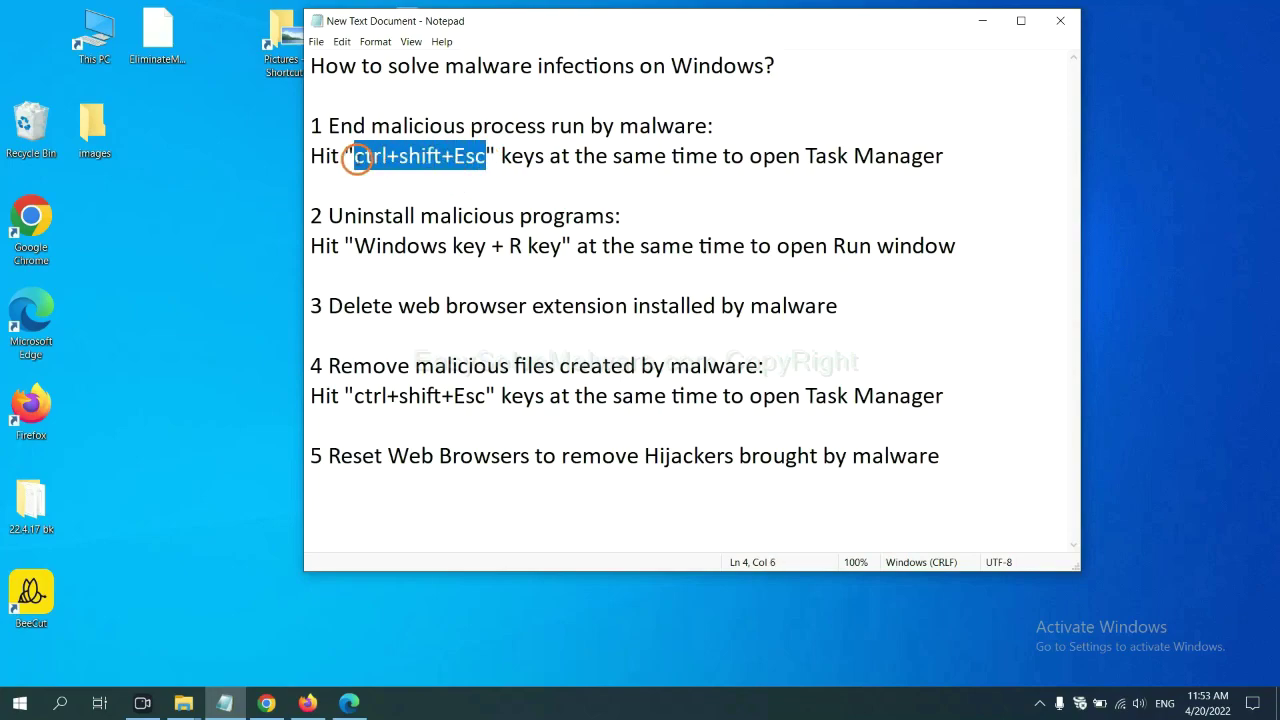
key(ctrl+shift+Escape)
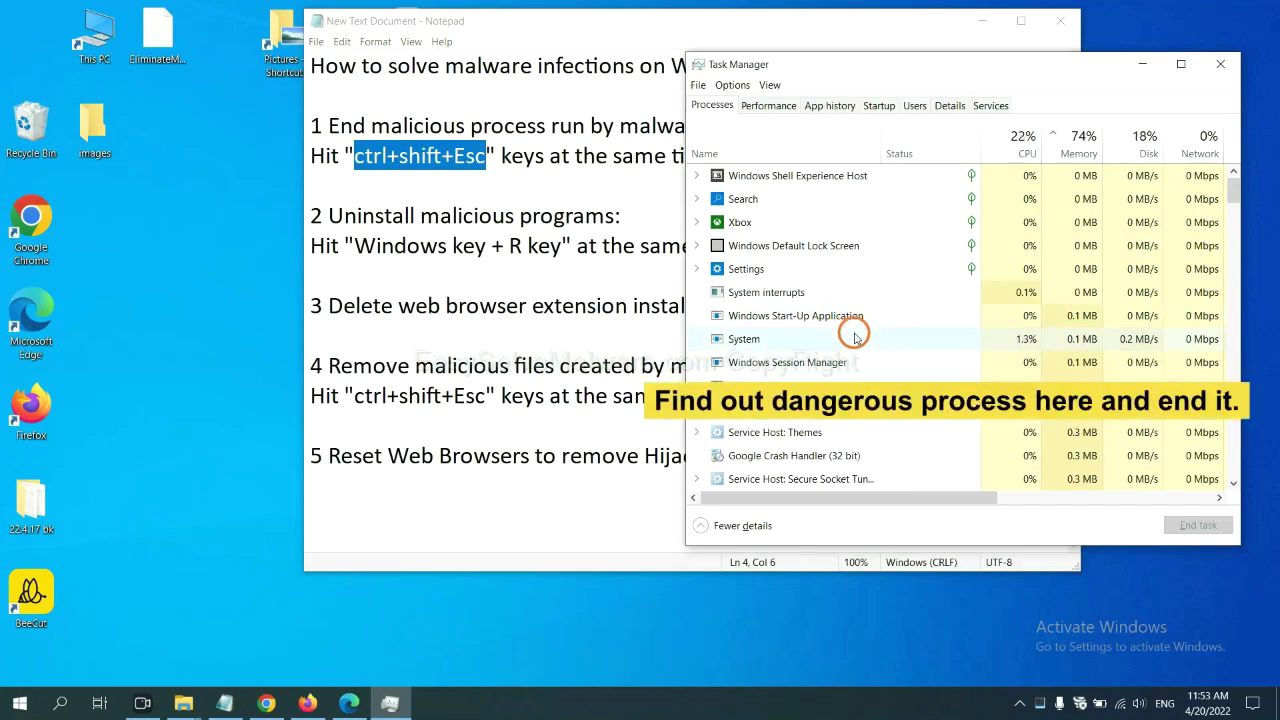
- Inspect the System and Usermode Font Driver Host processes, then close Task Manager
click(855, 338)
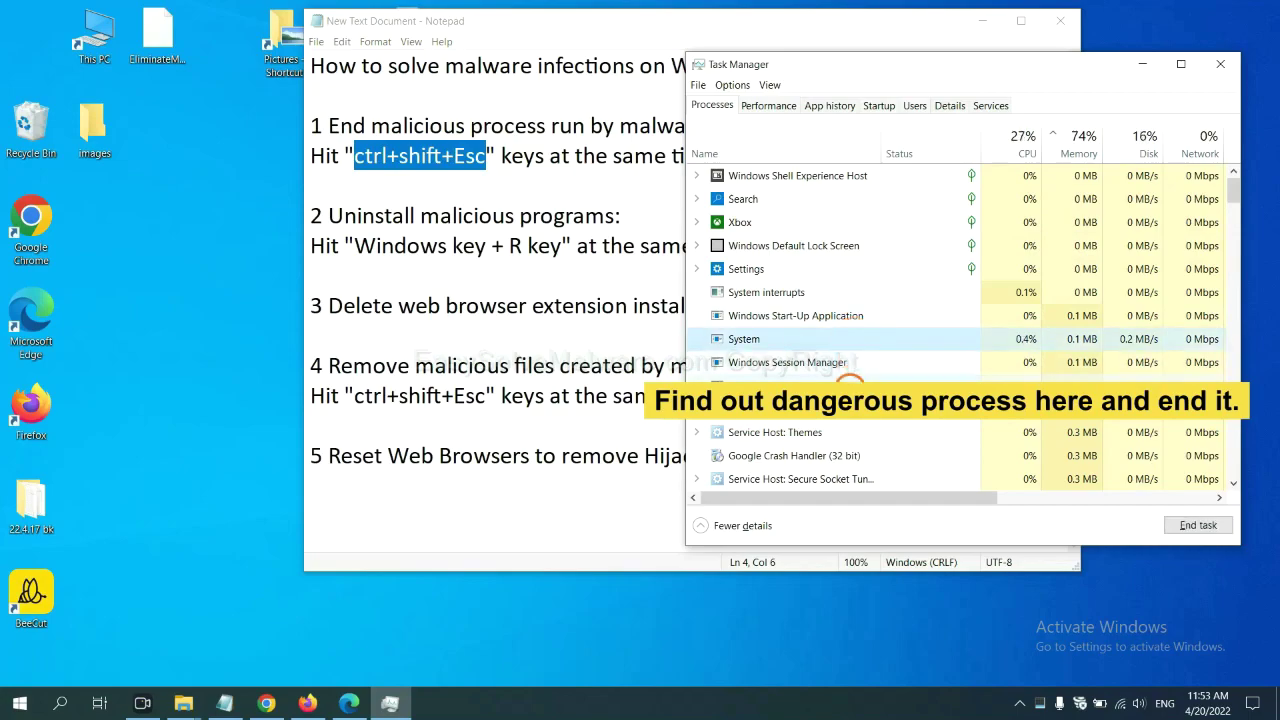
click(850, 384)
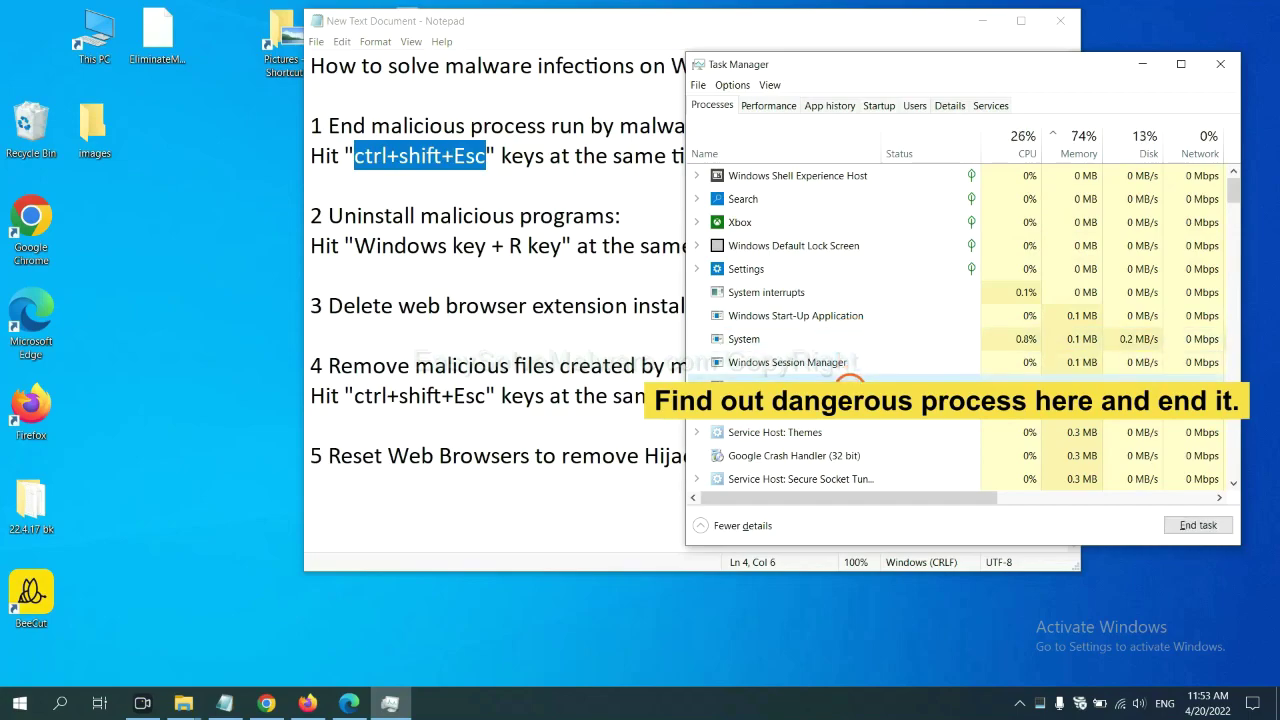
click(1208, 526)
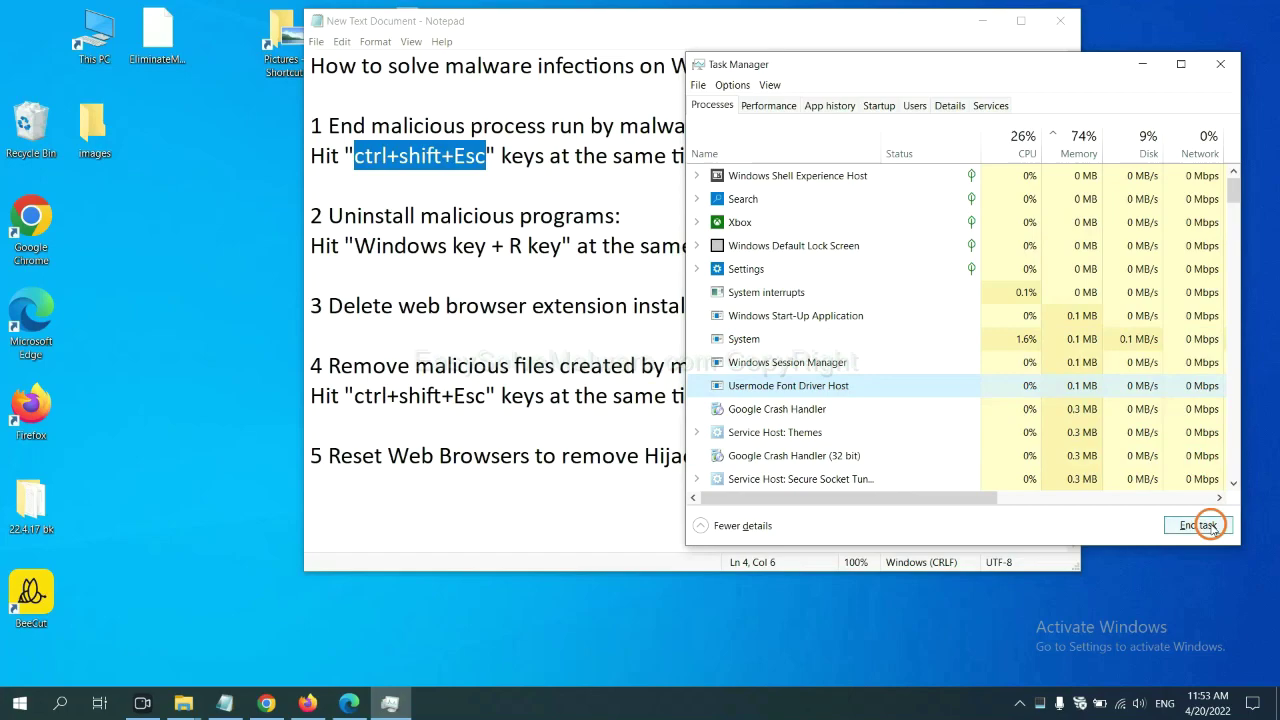
click(1216, 66)
click(585, 244)
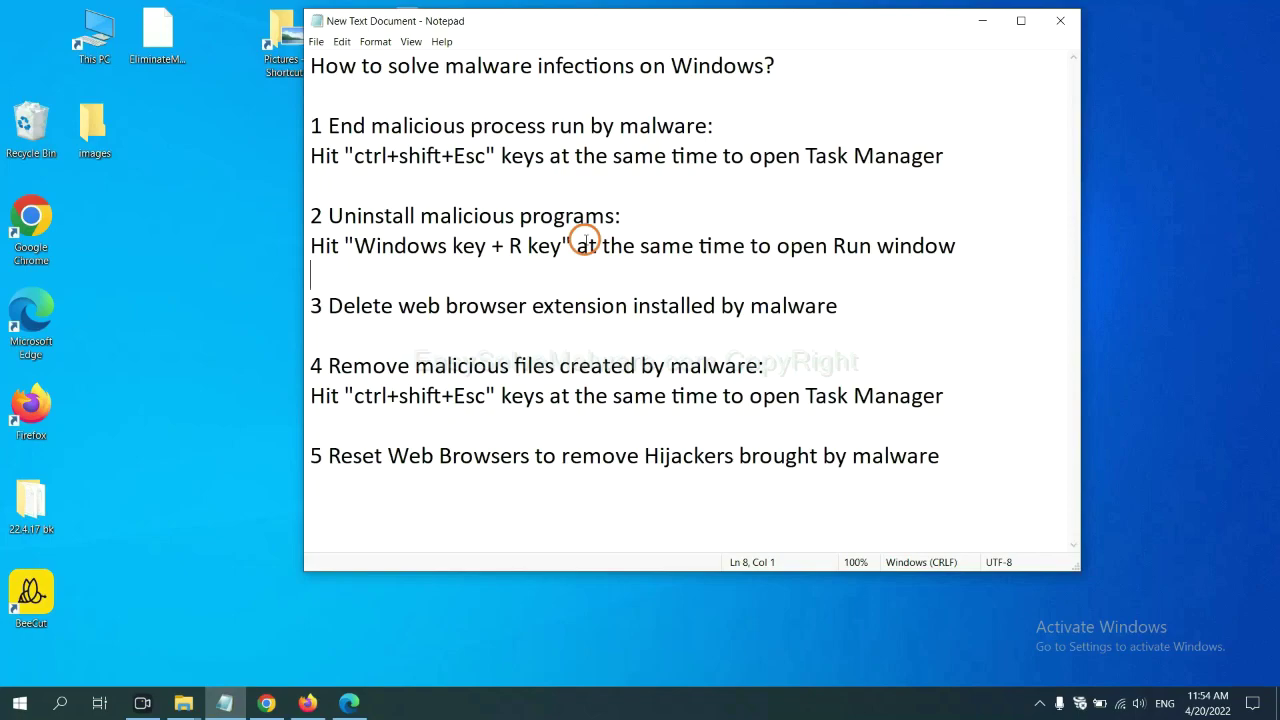
- Launch Control Panel by running 'control panel' from the Win+R Run dialog
click(358, 247)
drag(356, 246, 558, 254)
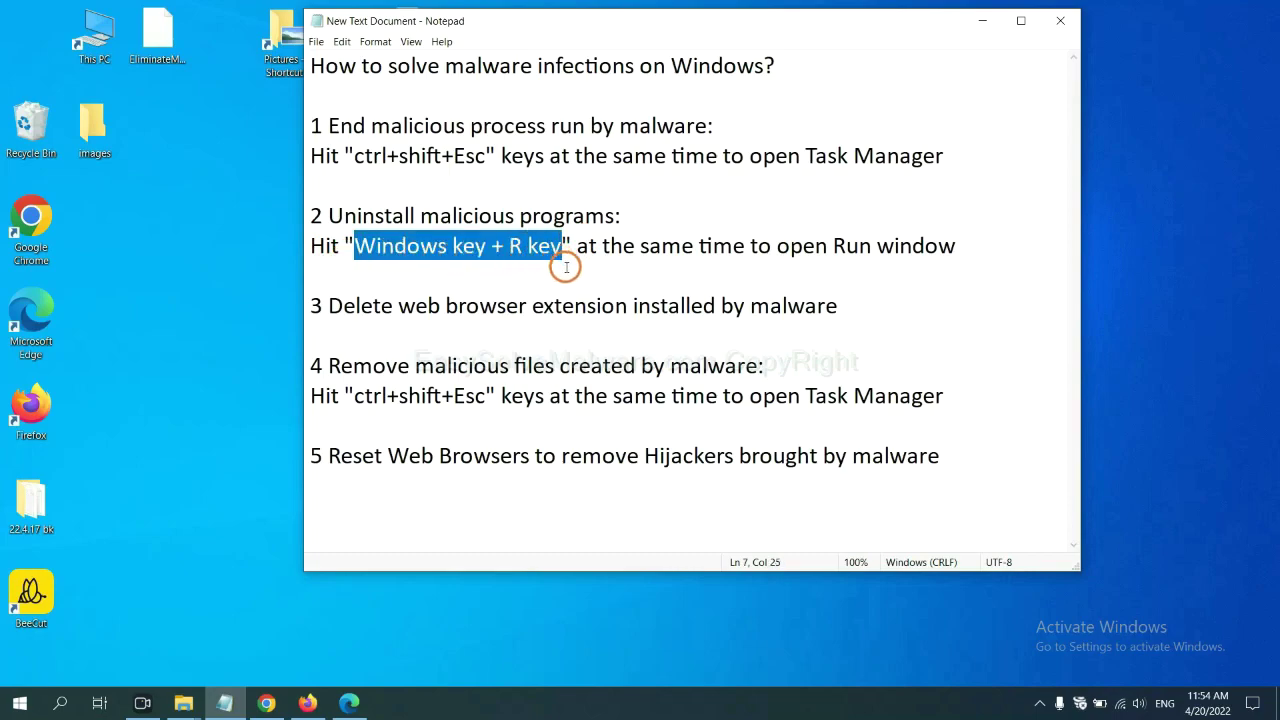
key(super+r)
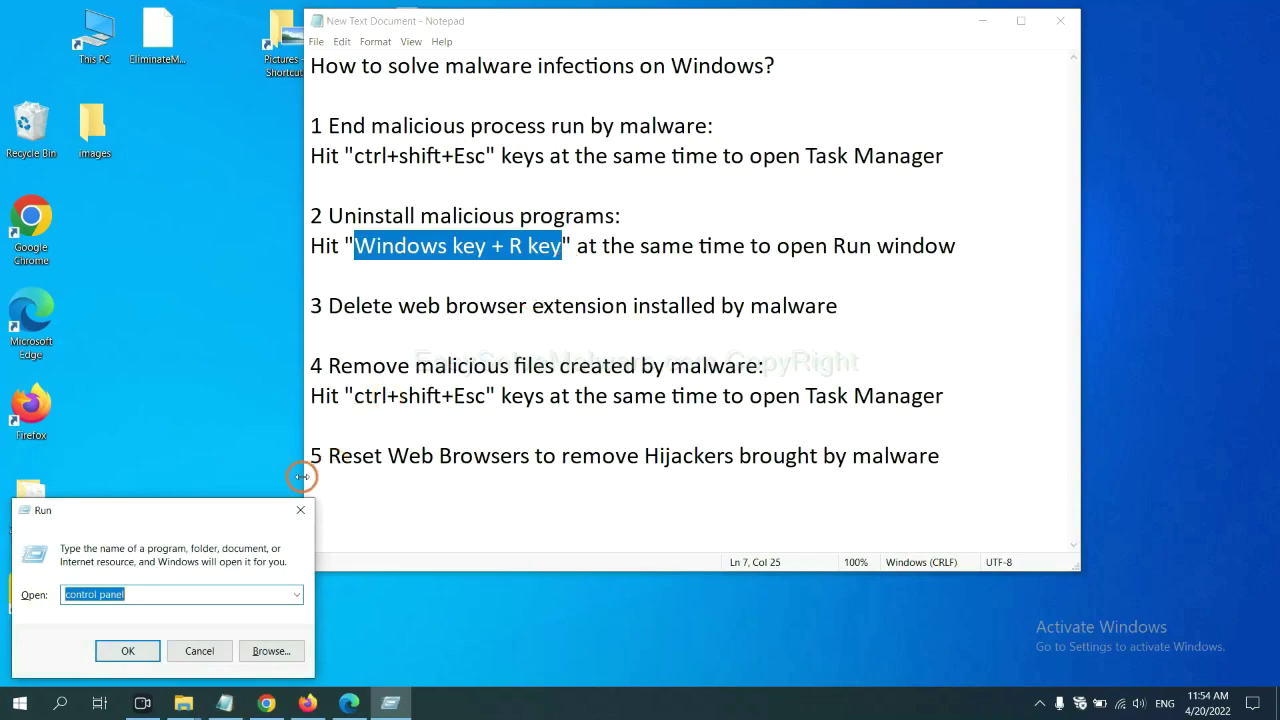
drag(143, 519, 976, 222)
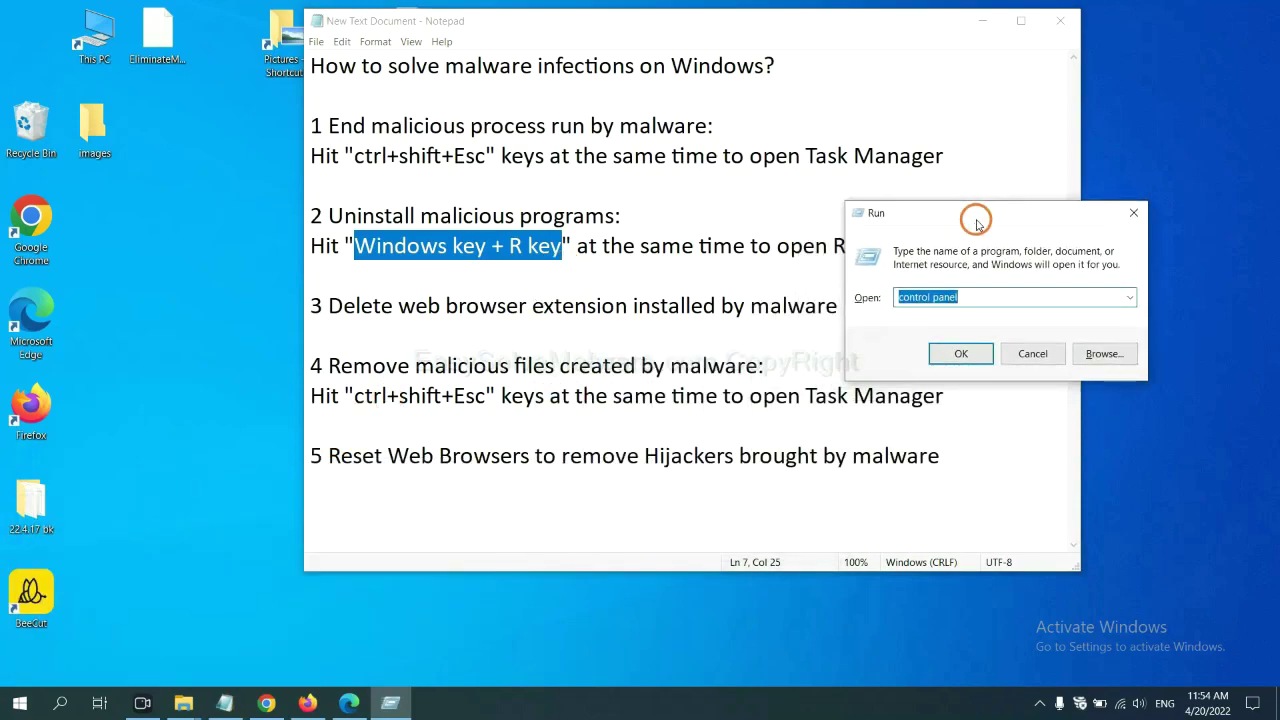
click(987, 296)
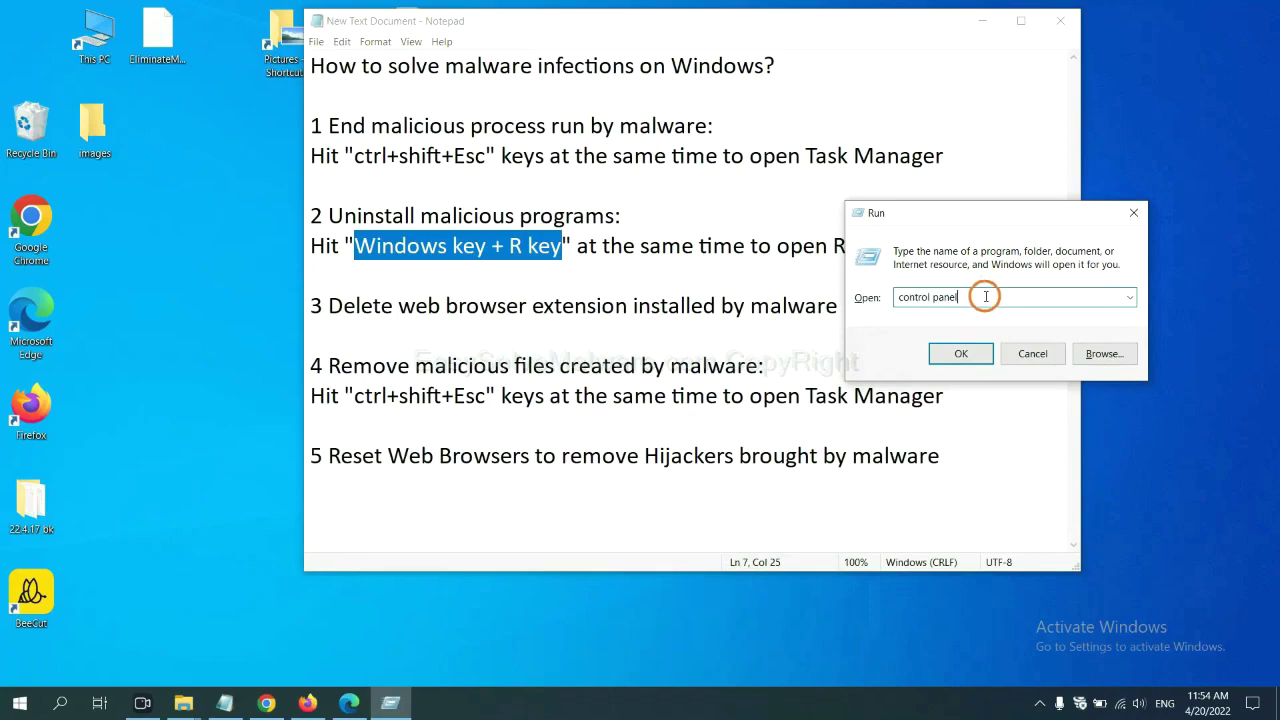
drag(975, 297, 886, 297)
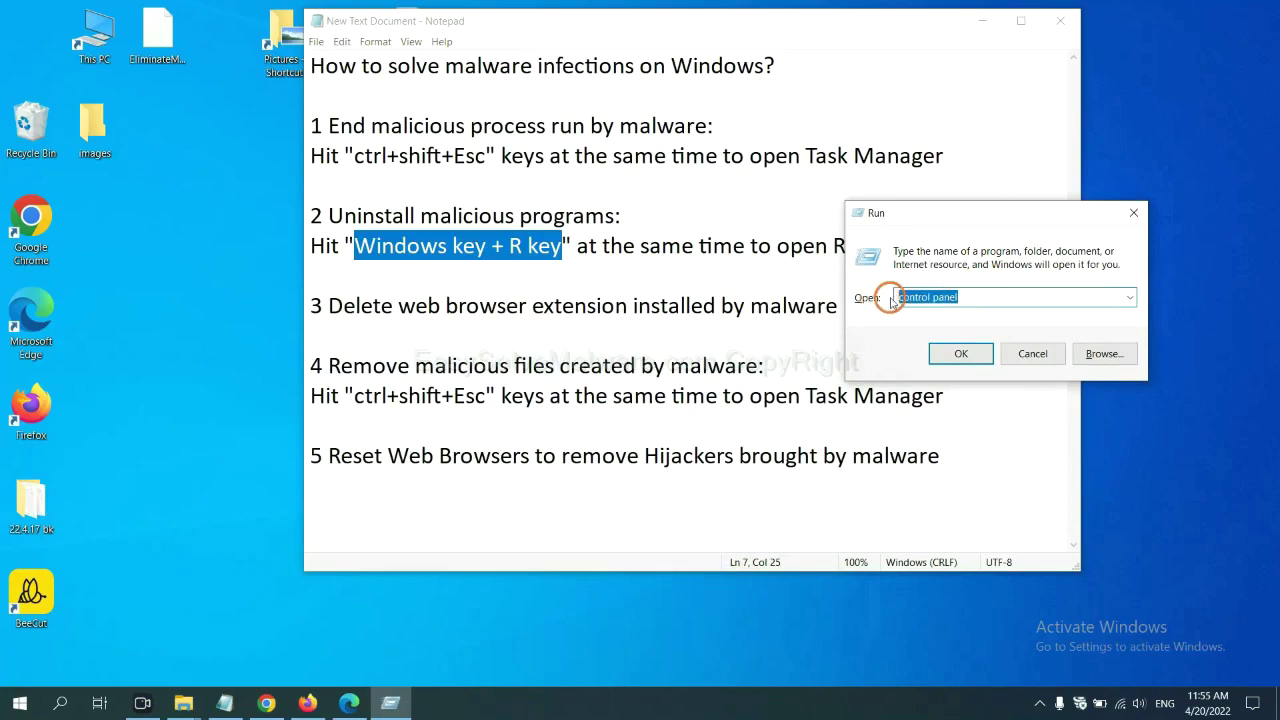
click(955, 360)
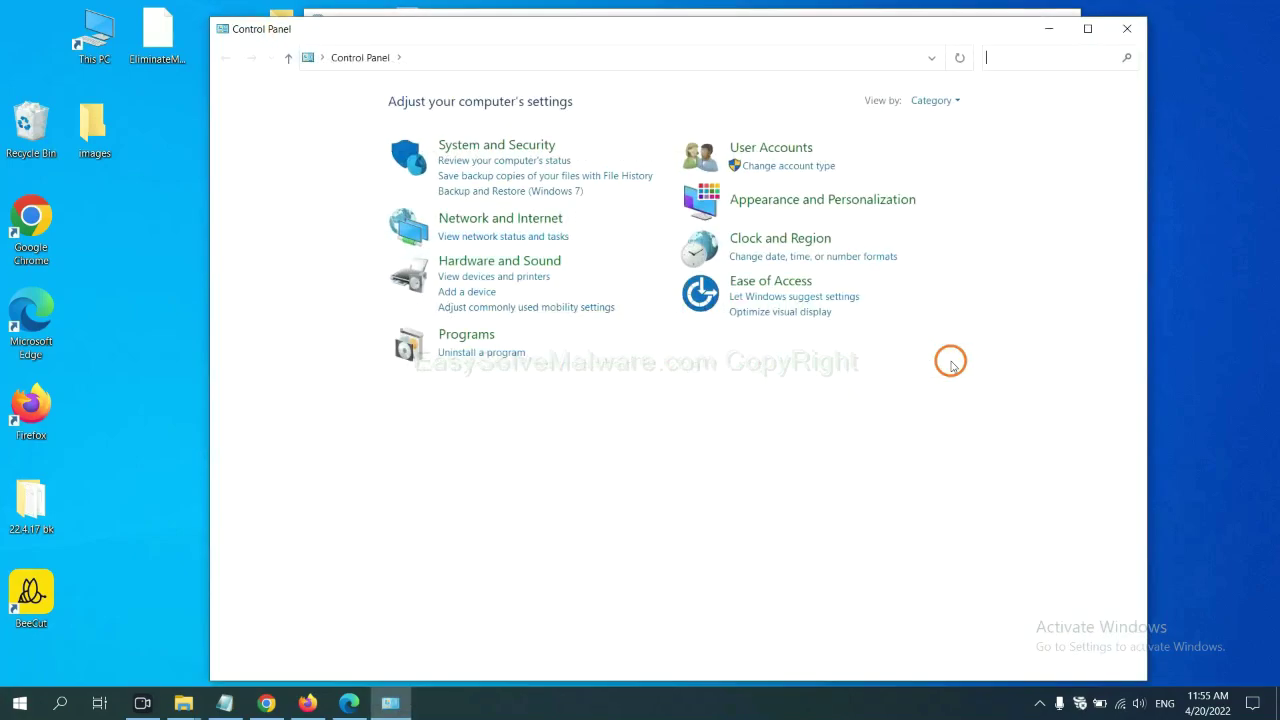
- Open Programs and Features, select Xiph.Org Open Codecs, then close the window
click(505, 358)
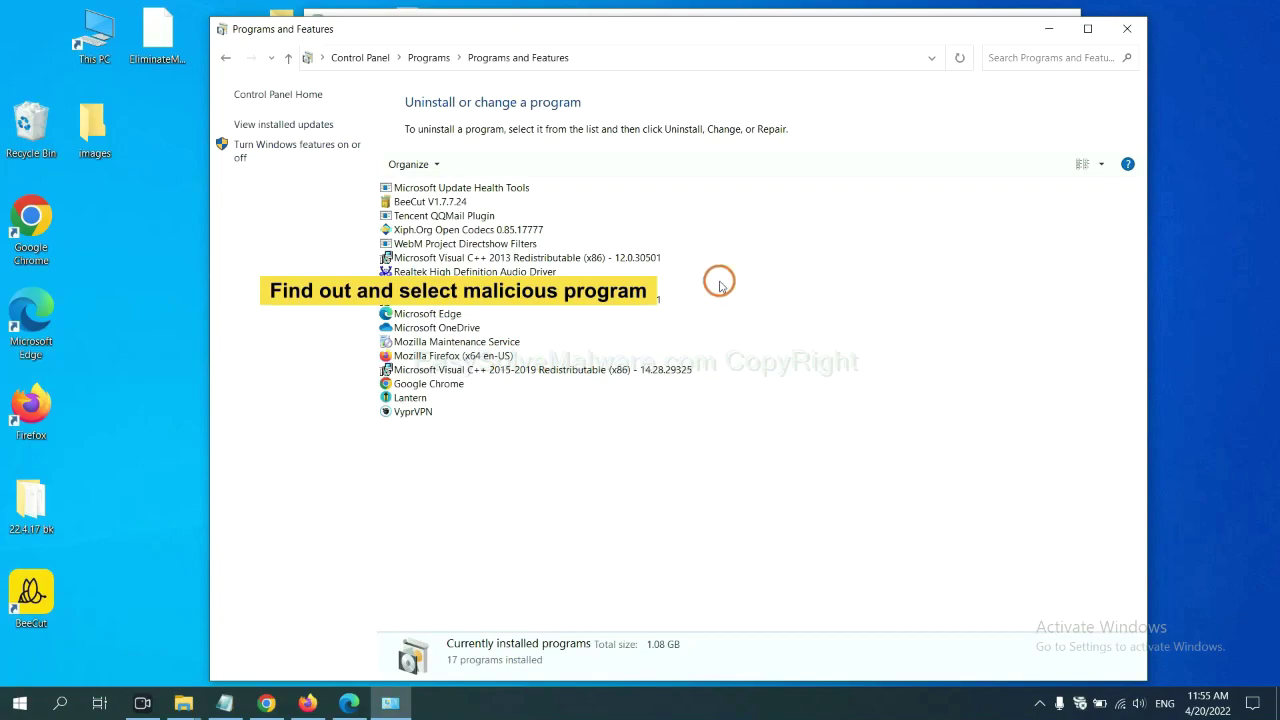
click(502, 231)
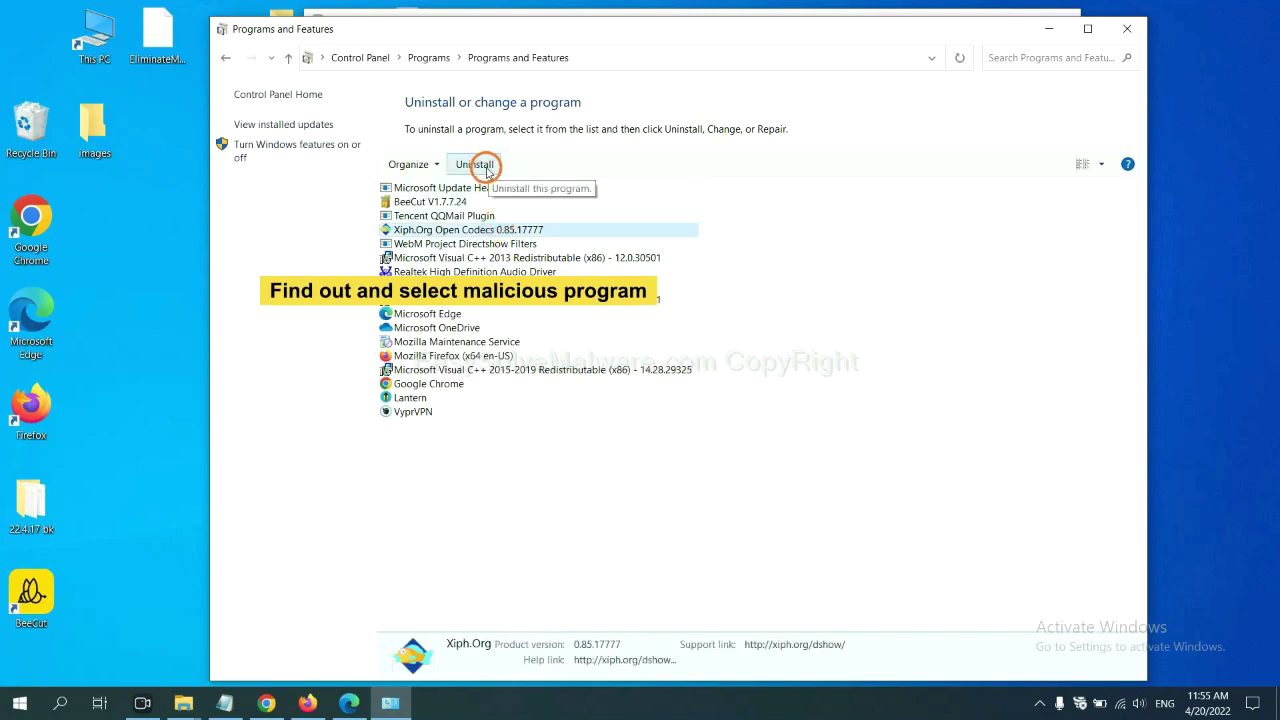
click(1128, 29)
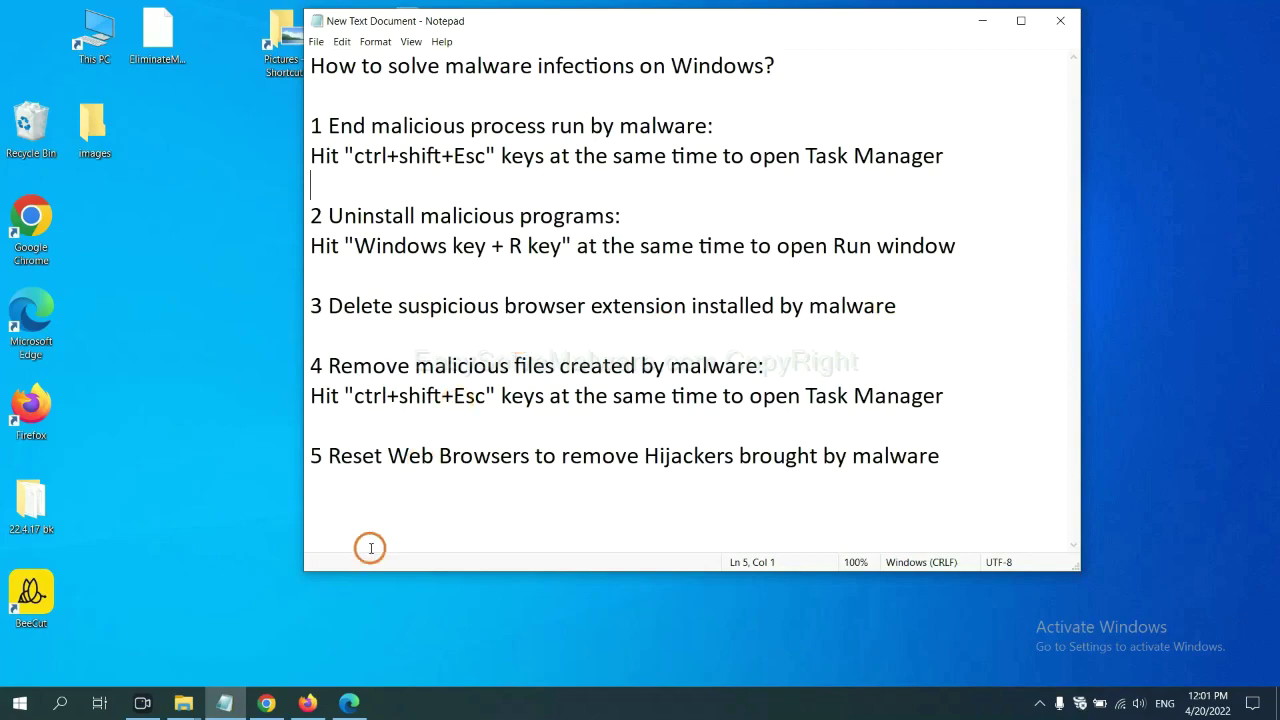
- Open Chrome's Extensions page via More tools, confirming only Scroll To Top is installed
click(266, 703)
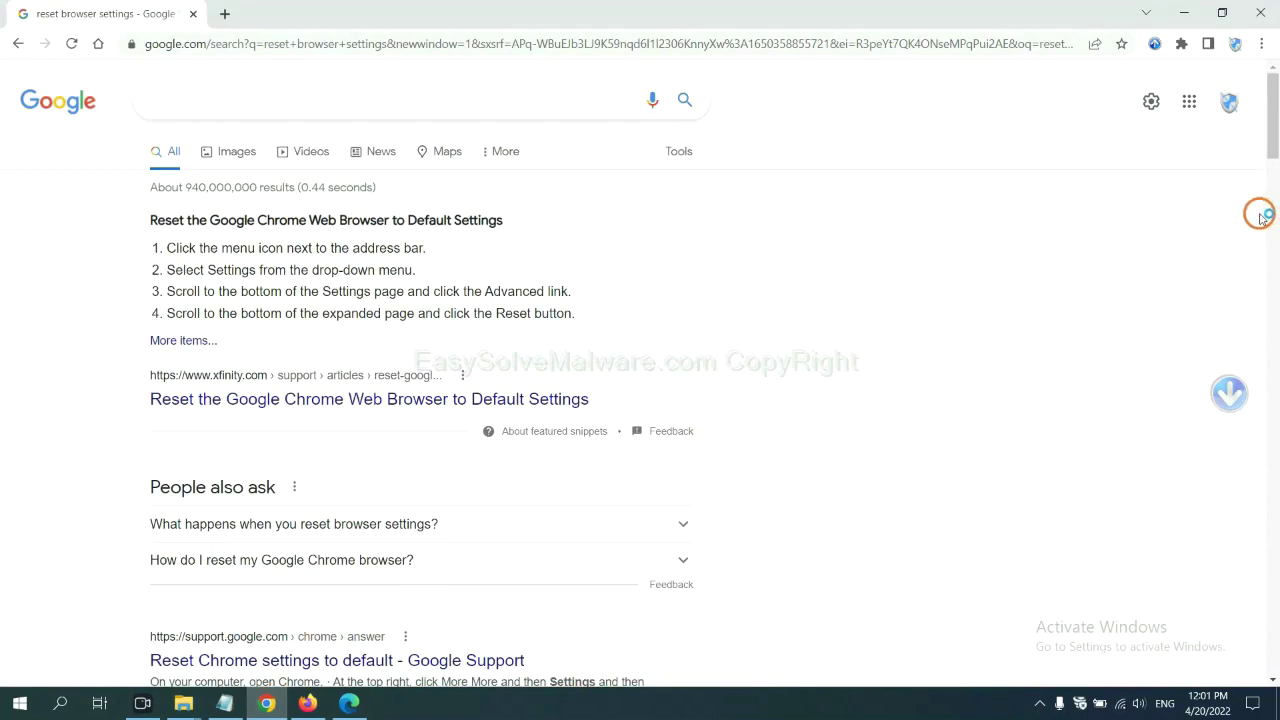
click(1261, 44)
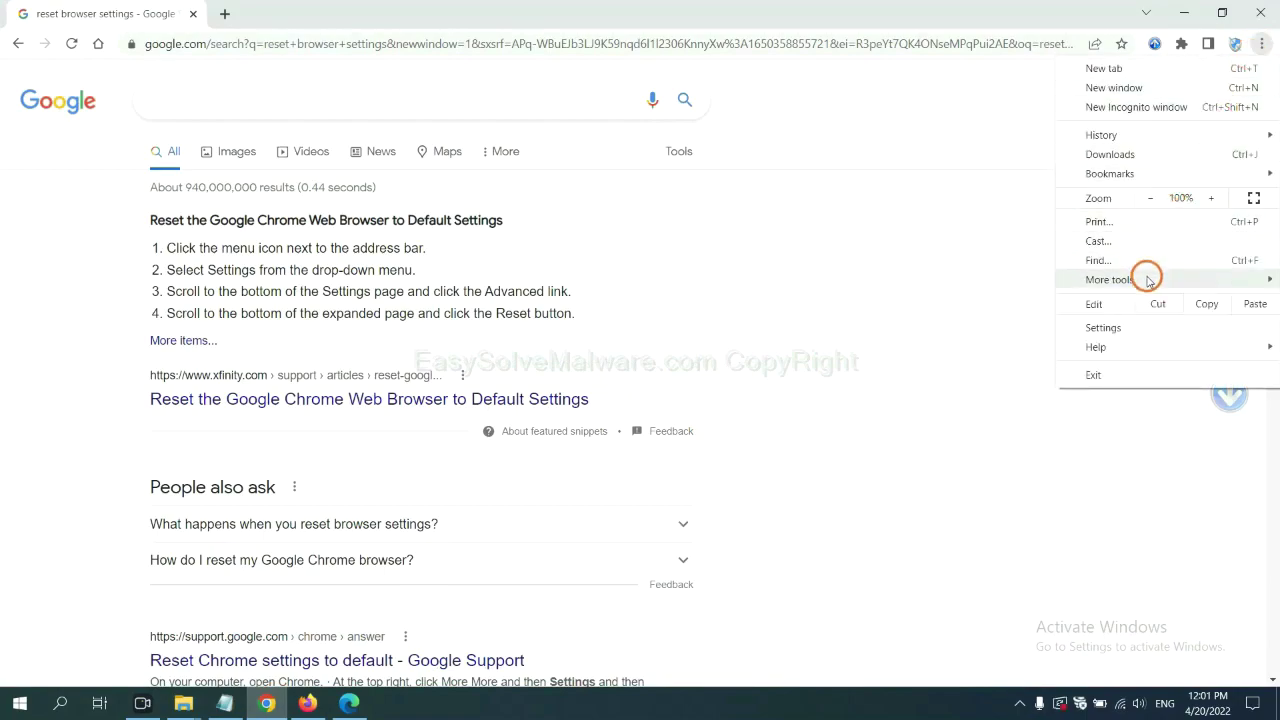
mouse_move(1110, 280)
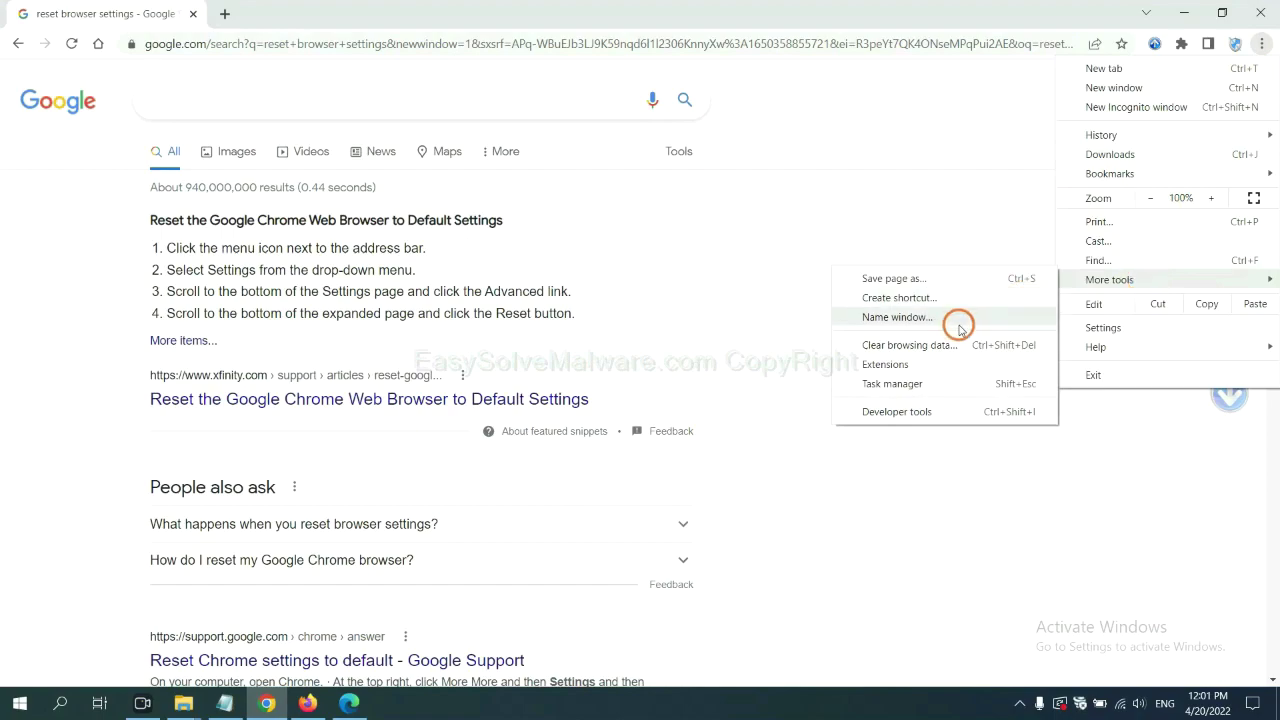
click(943, 364)
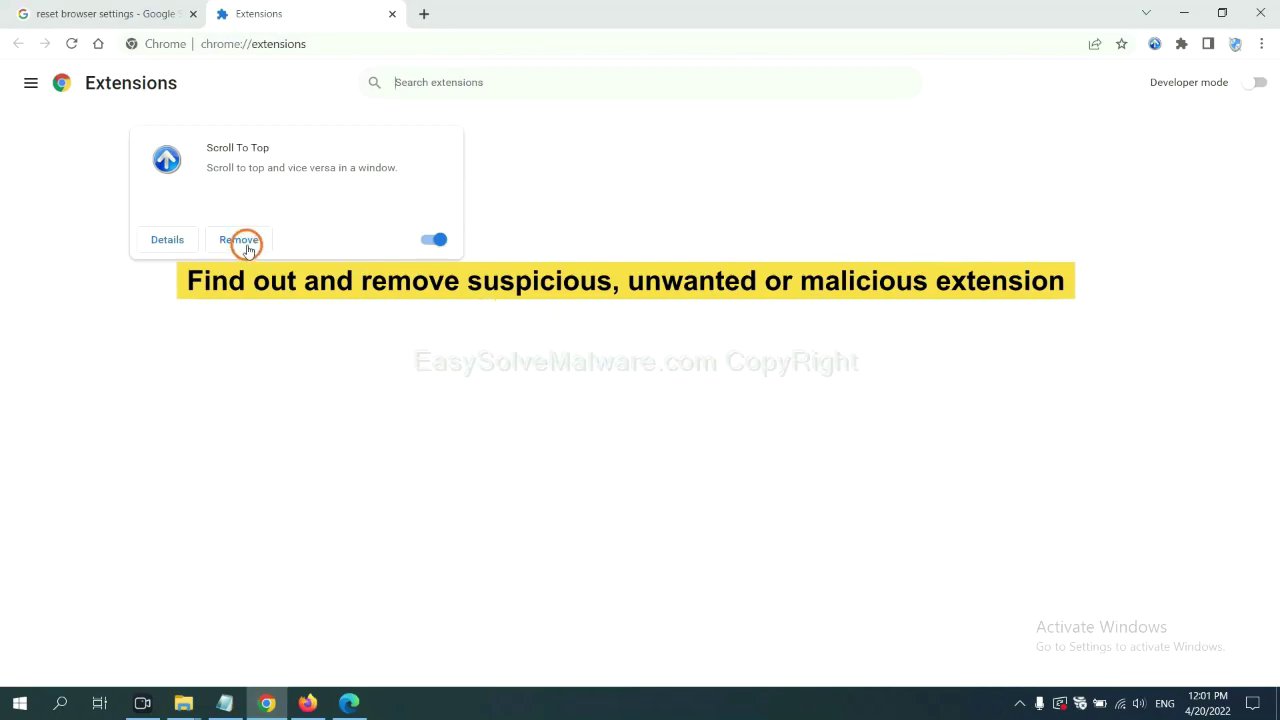
click(307, 703)
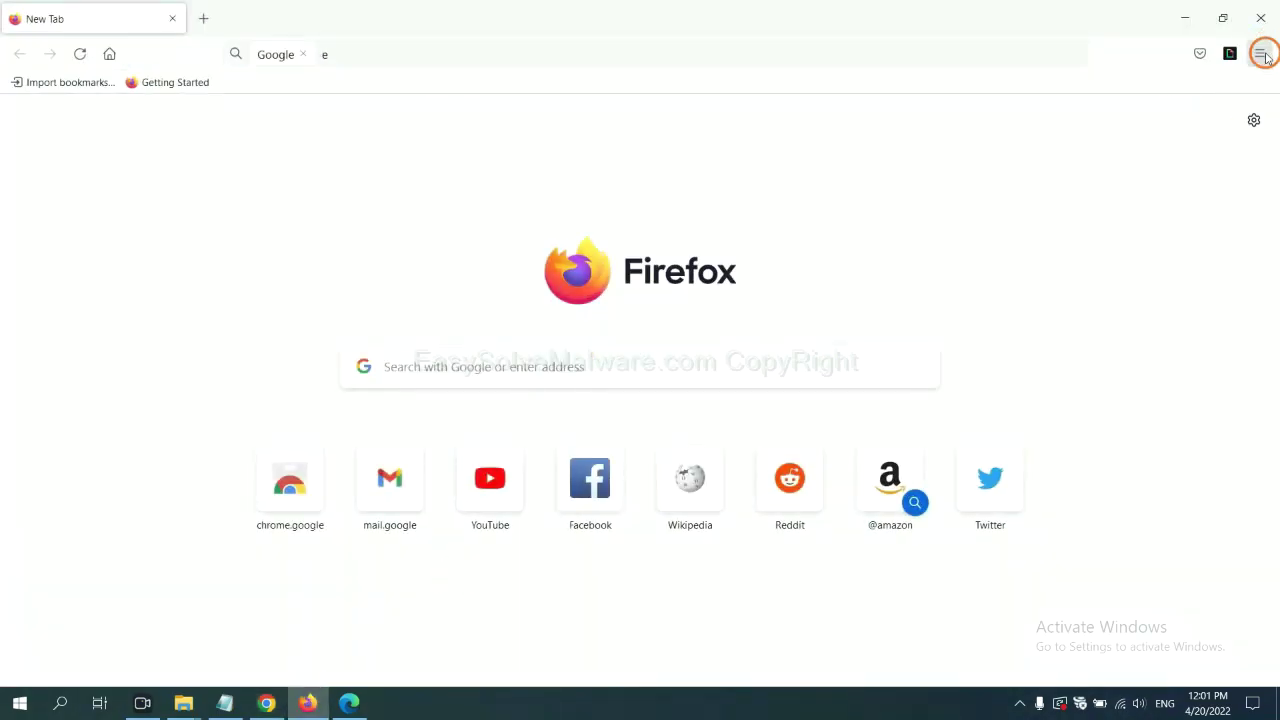
- Open Firefox's Add-ons Manager and show the options menu for GIPHY for Firefox
click(1262, 54)
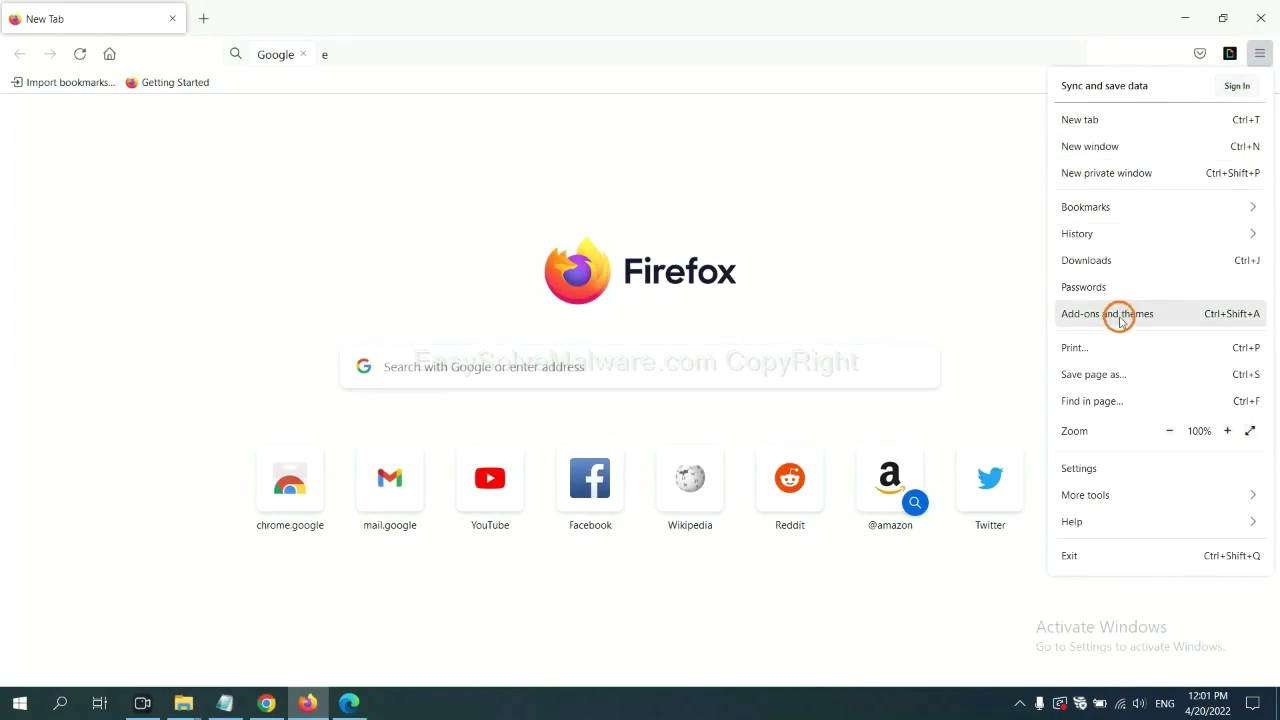
click(1118, 322)
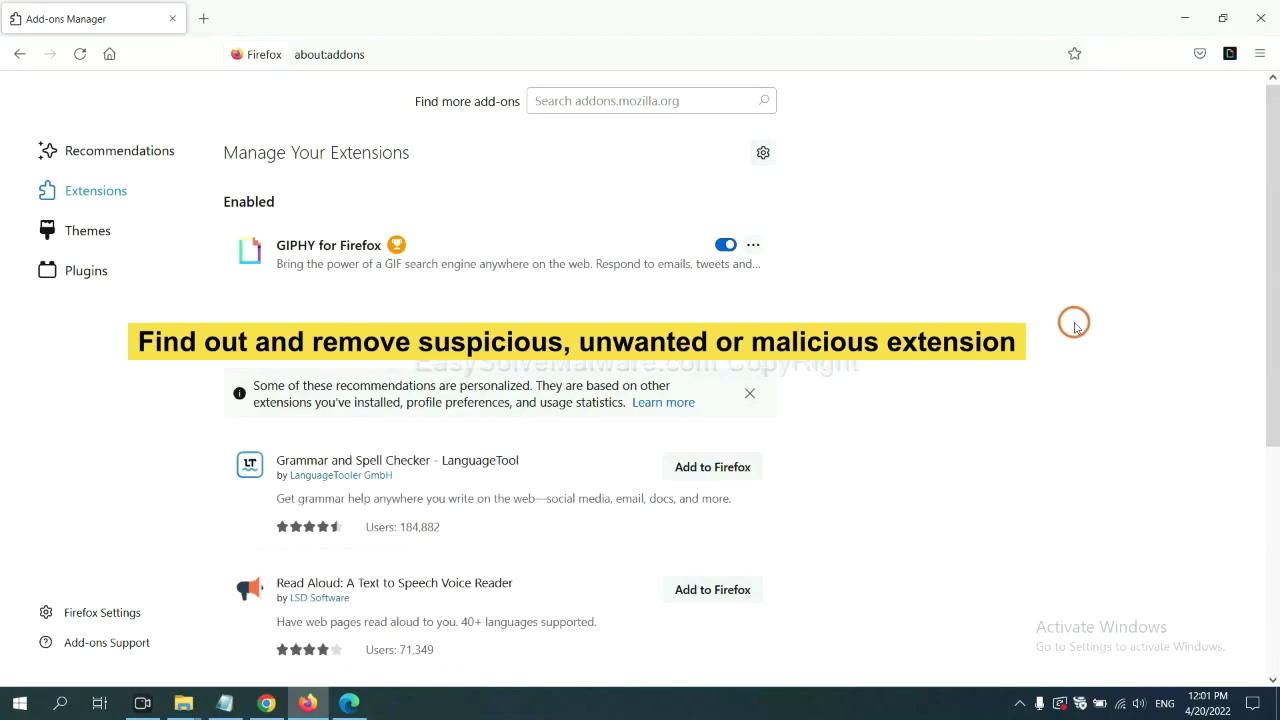
click(753, 247)
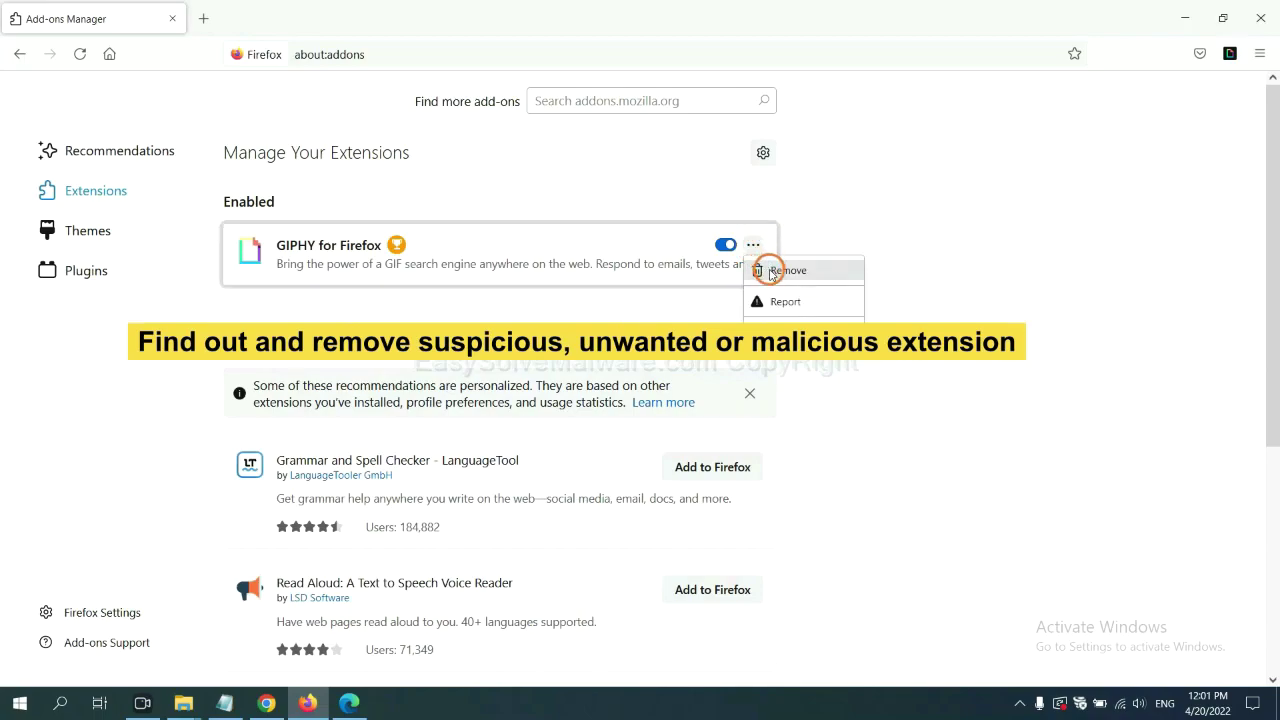
click(349, 705)
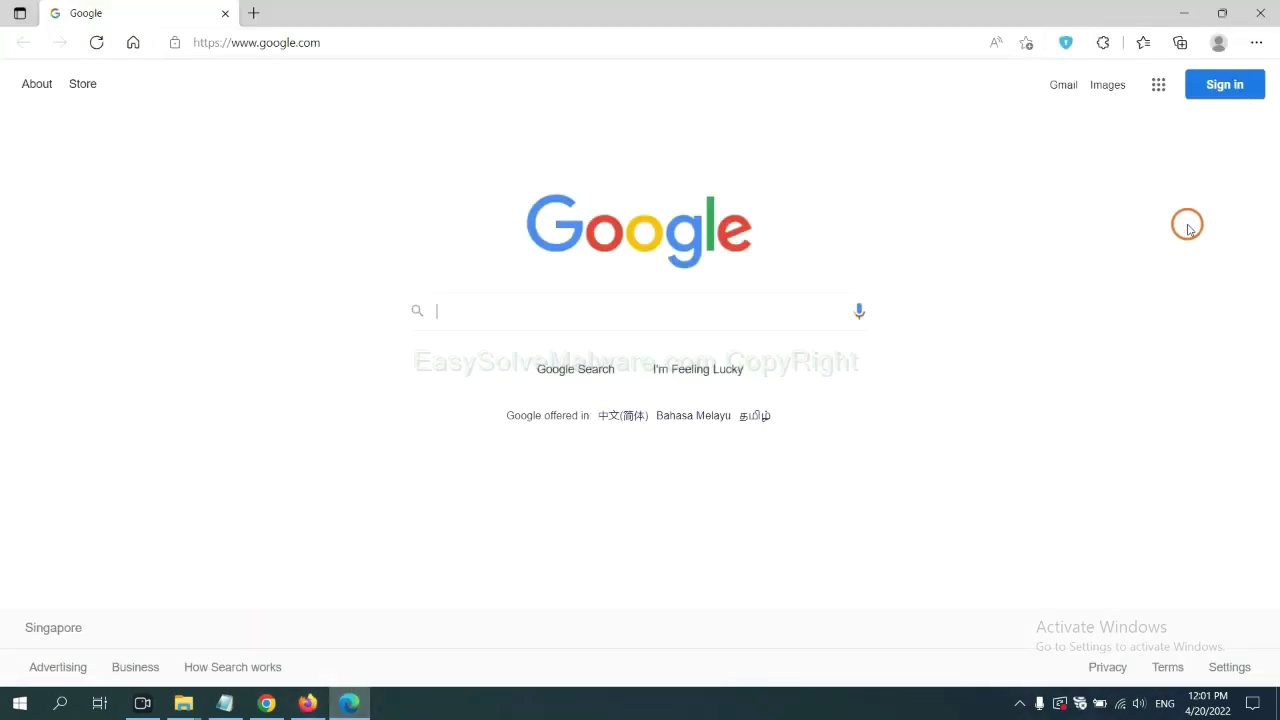
- Remove ArcVpn Free Fast VPN Proxy from Edge's Manage extensions page, then show the desktop
click(1255, 43)
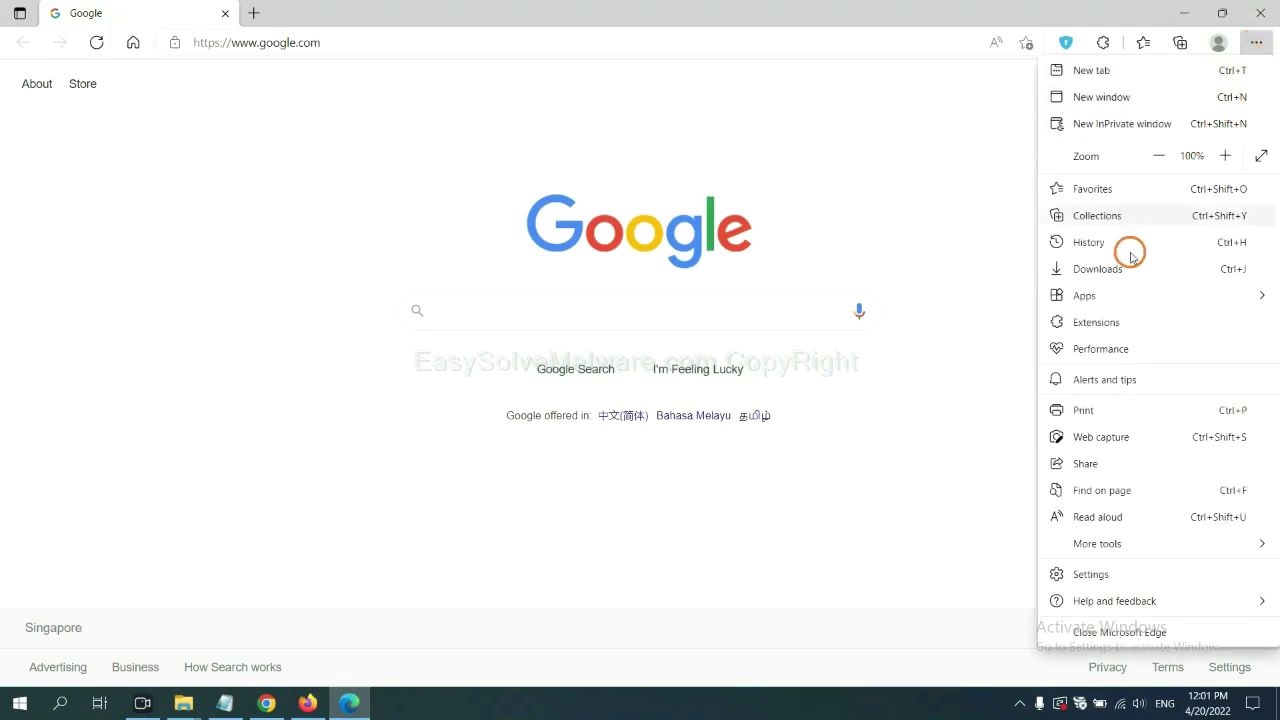
right_click(1103, 324)
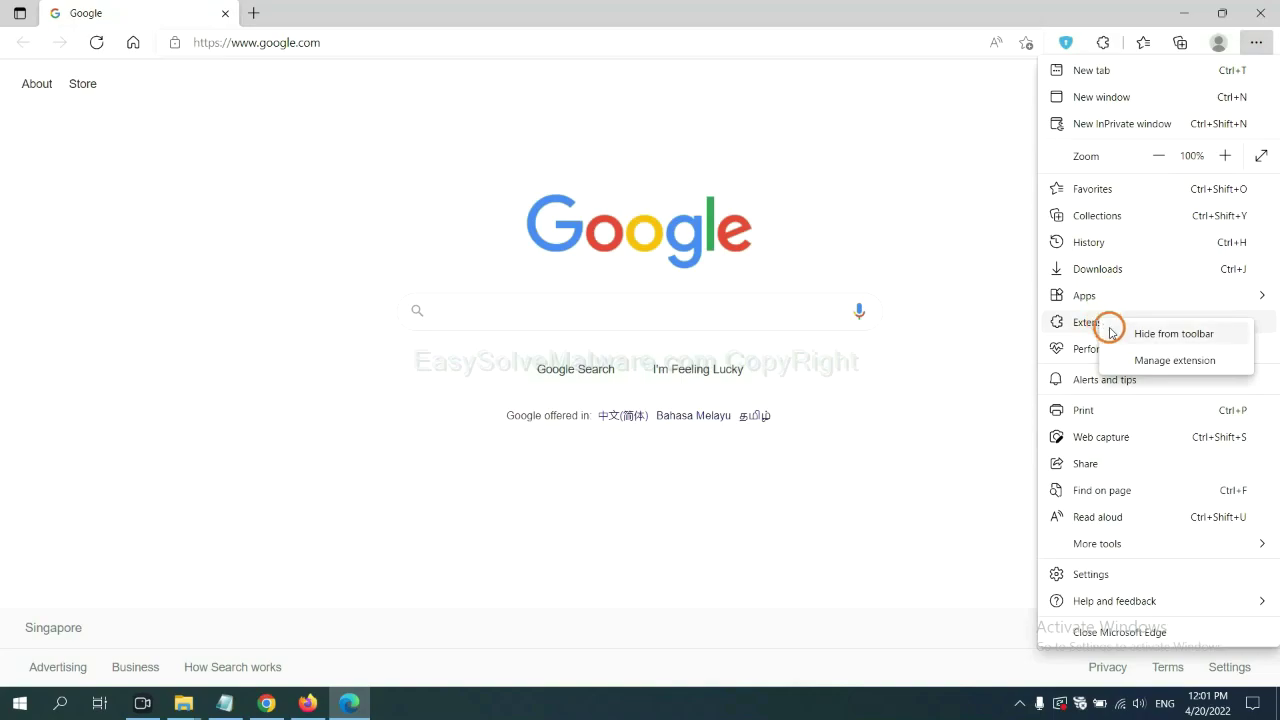
click(1150, 361)
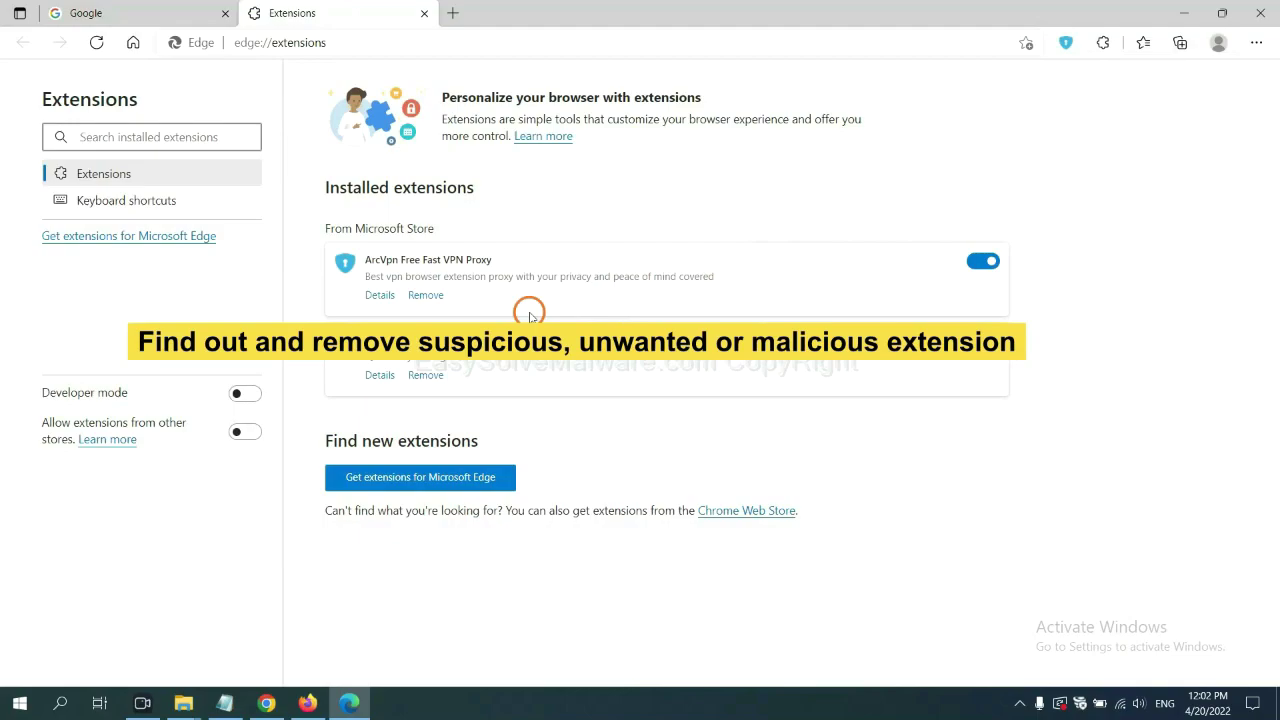
click(437, 300)
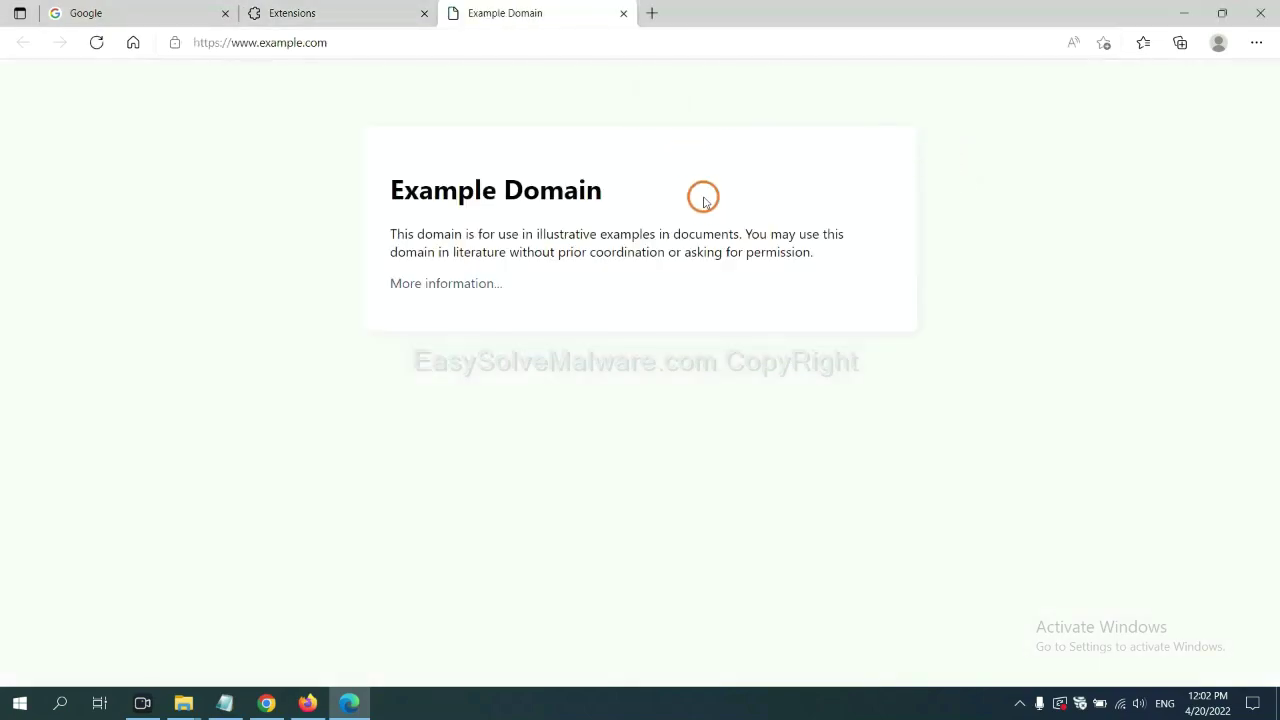
click(1273, 708)
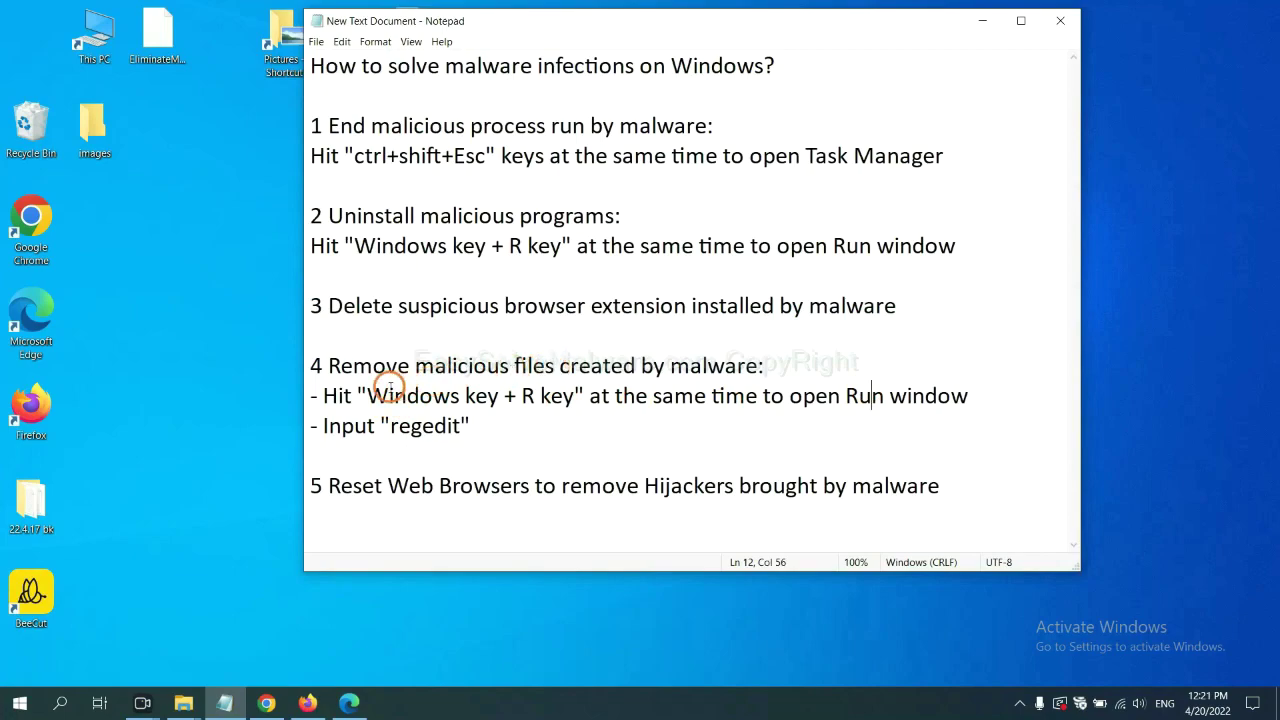
- Launch Registry Editor by running 'regedit' from the Run dialog, following step 4 of the notes
drag(330, 394, 726, 413)
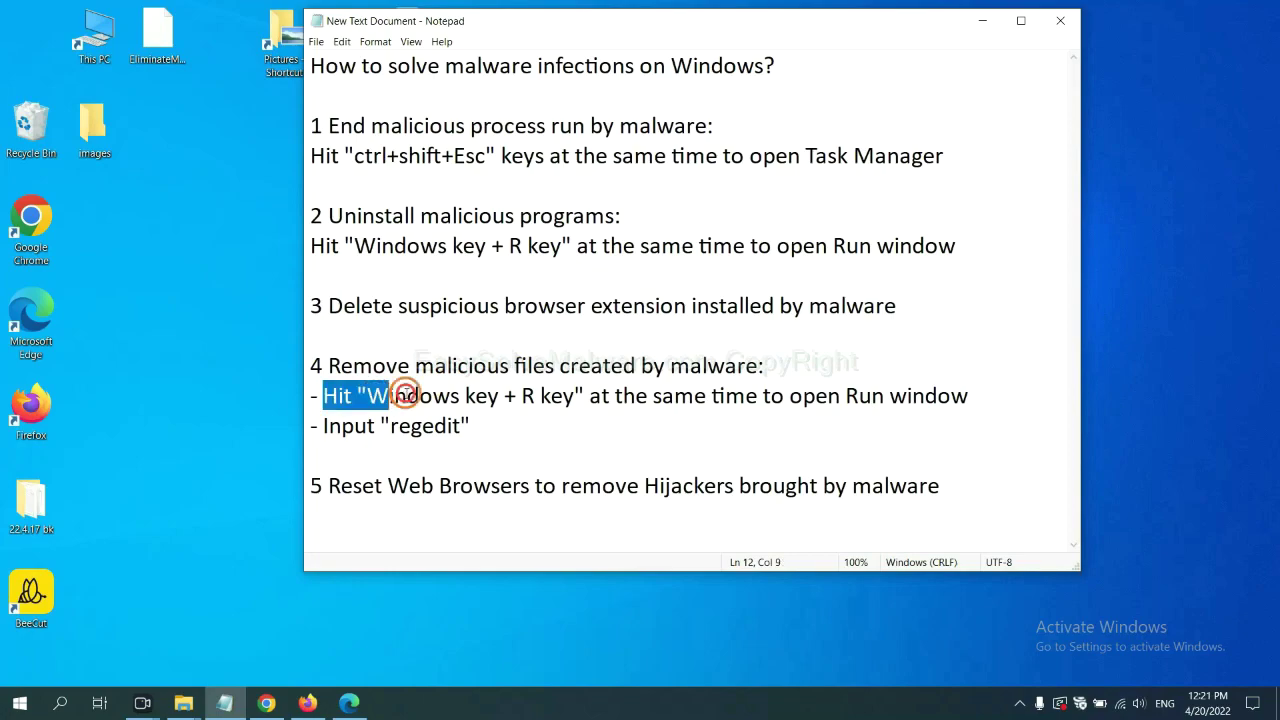
click(742, 403)
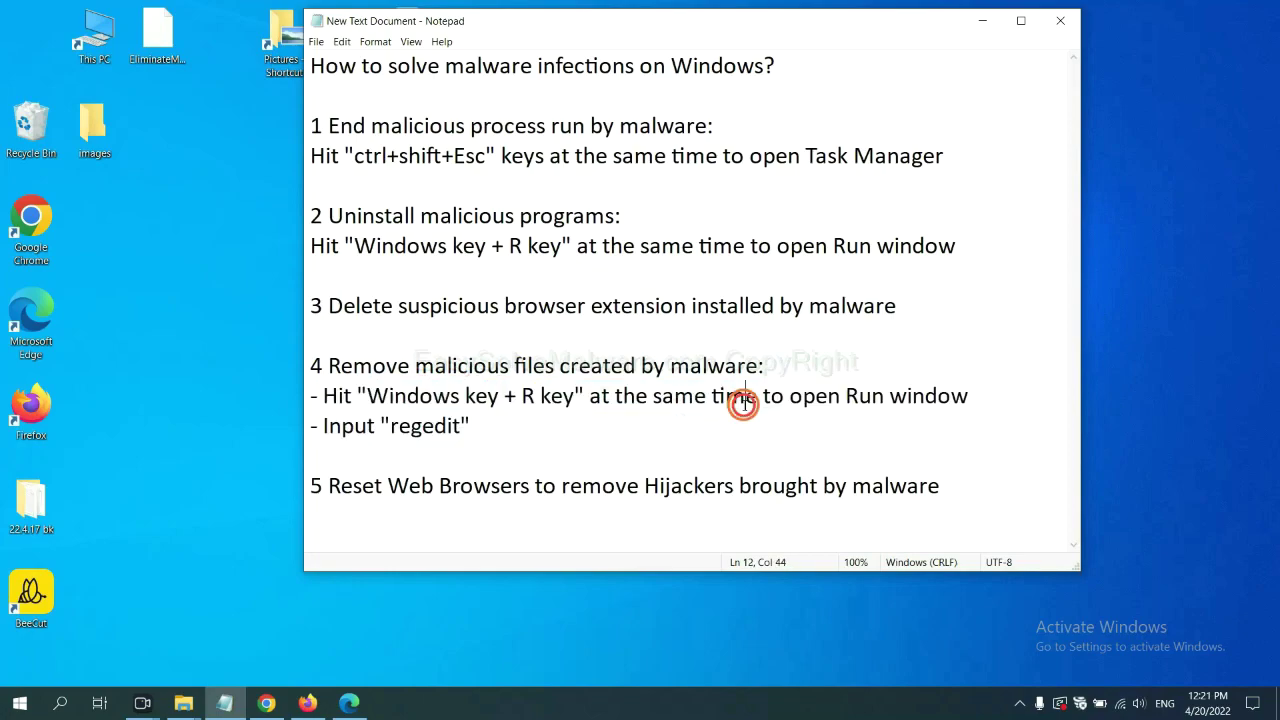
key(super+r)
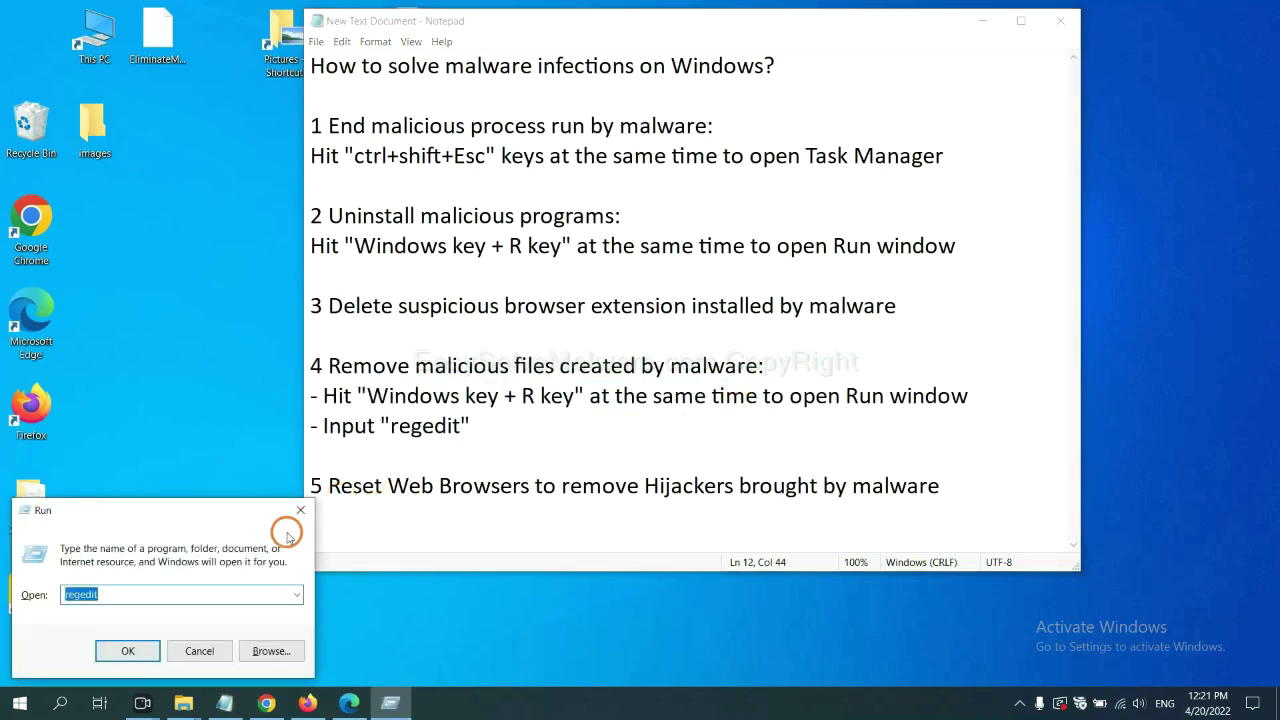
drag(234, 508, 1014, 261)
click(938, 348)
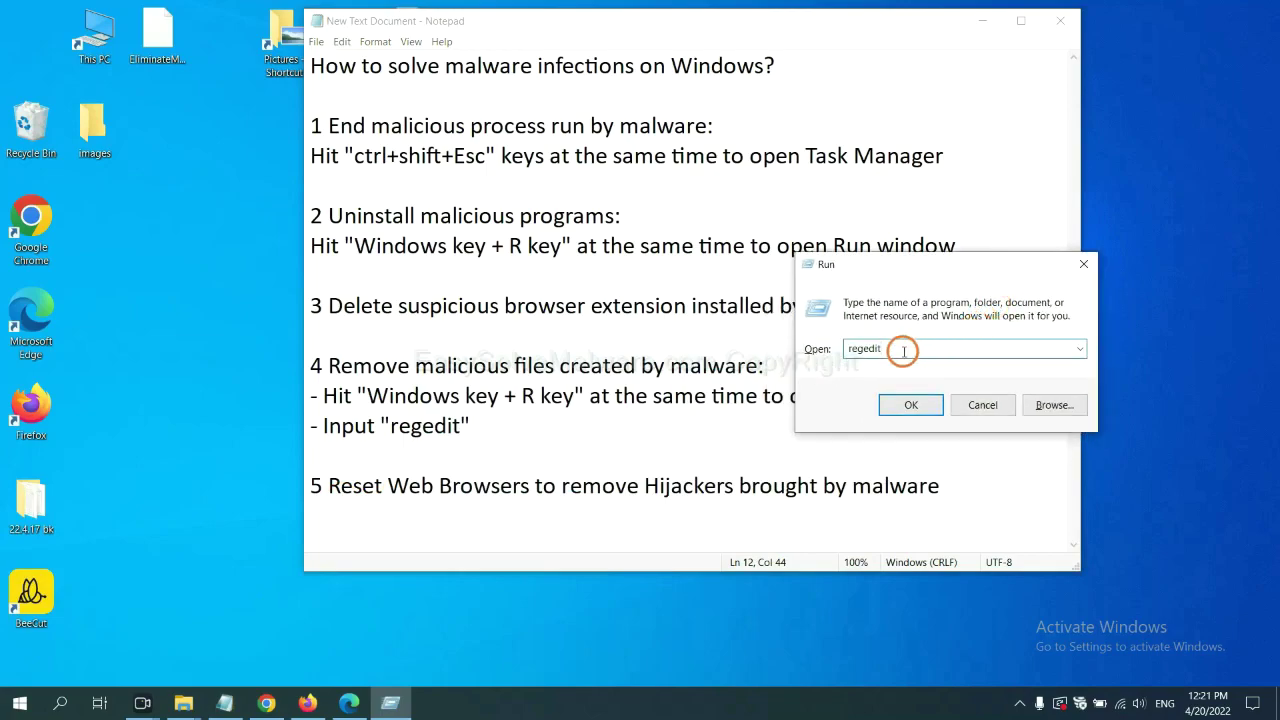
click(910, 405)
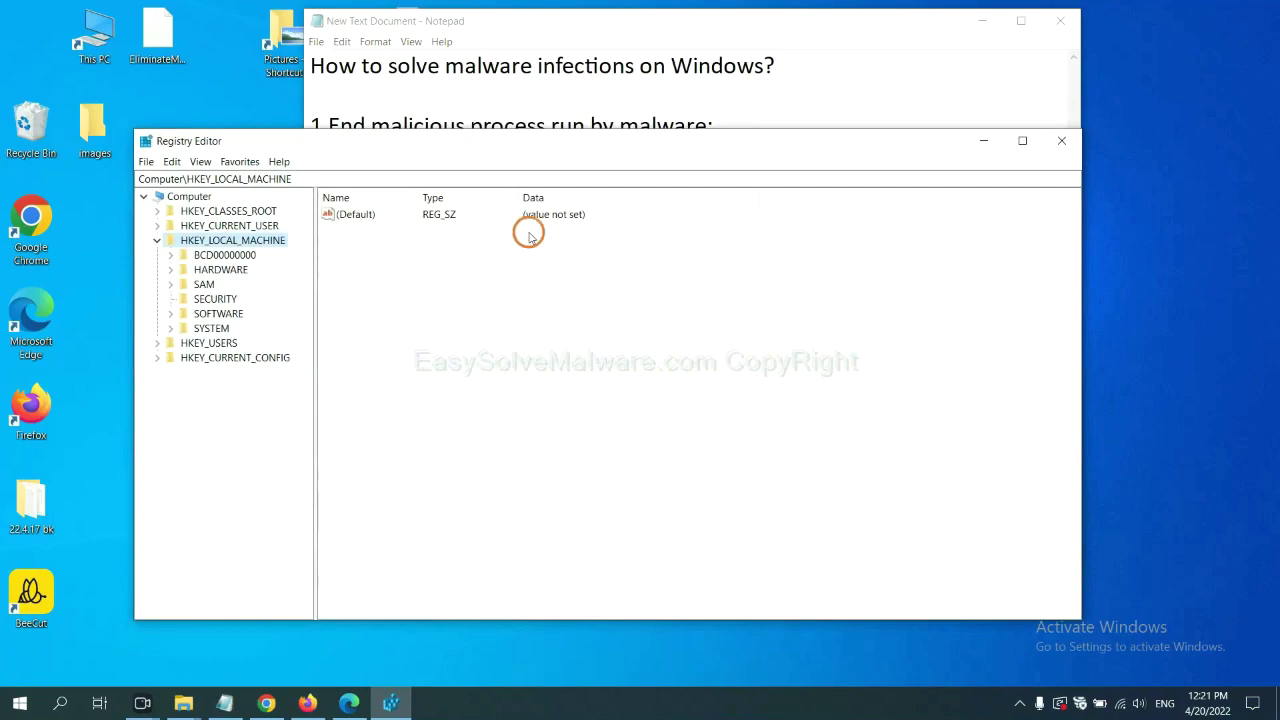
- Search the registry for 'beecut' and bring up the FEATURE_BROWSER_EMULATION key's context menu
click(174, 162)
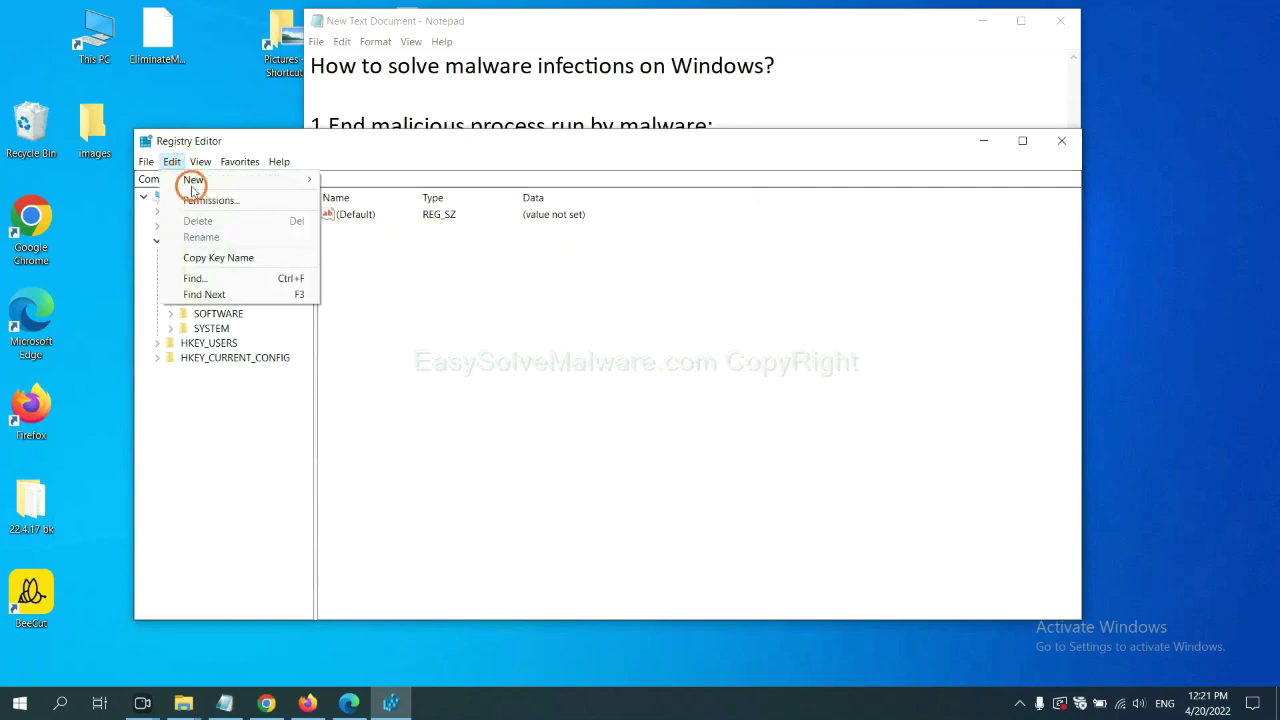
click(224, 280)
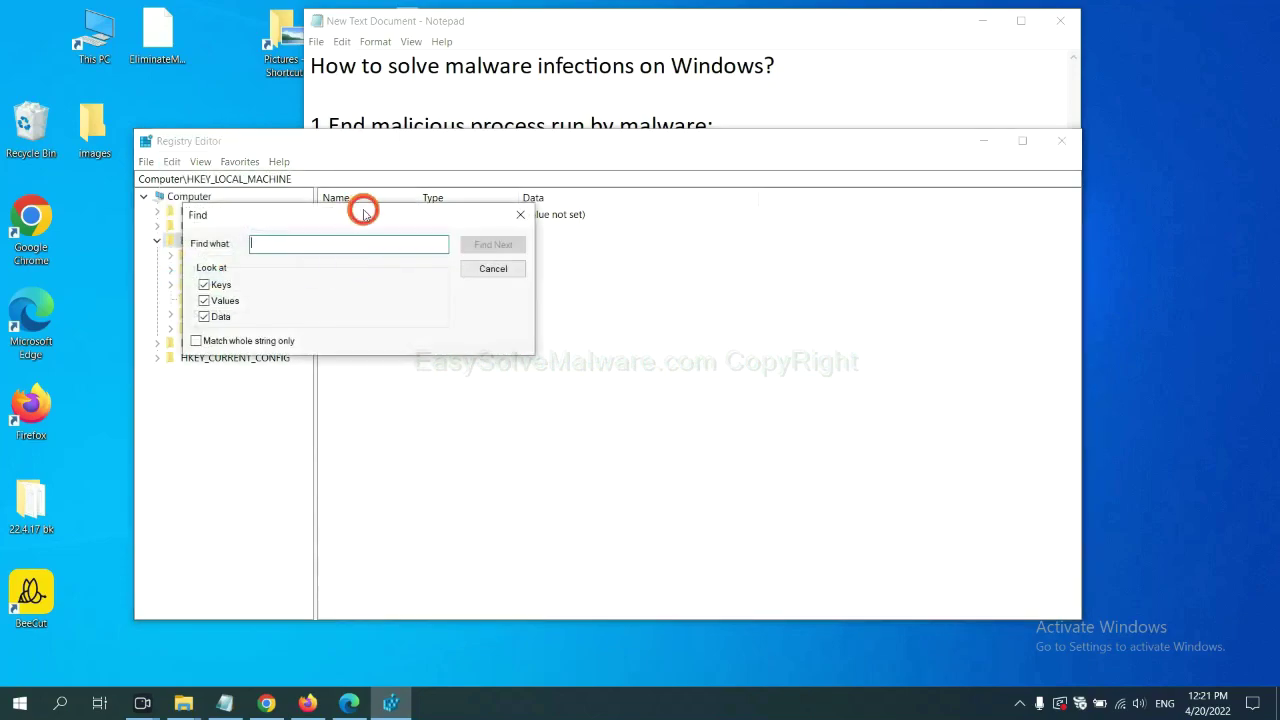
drag(363, 213, 488, 243)
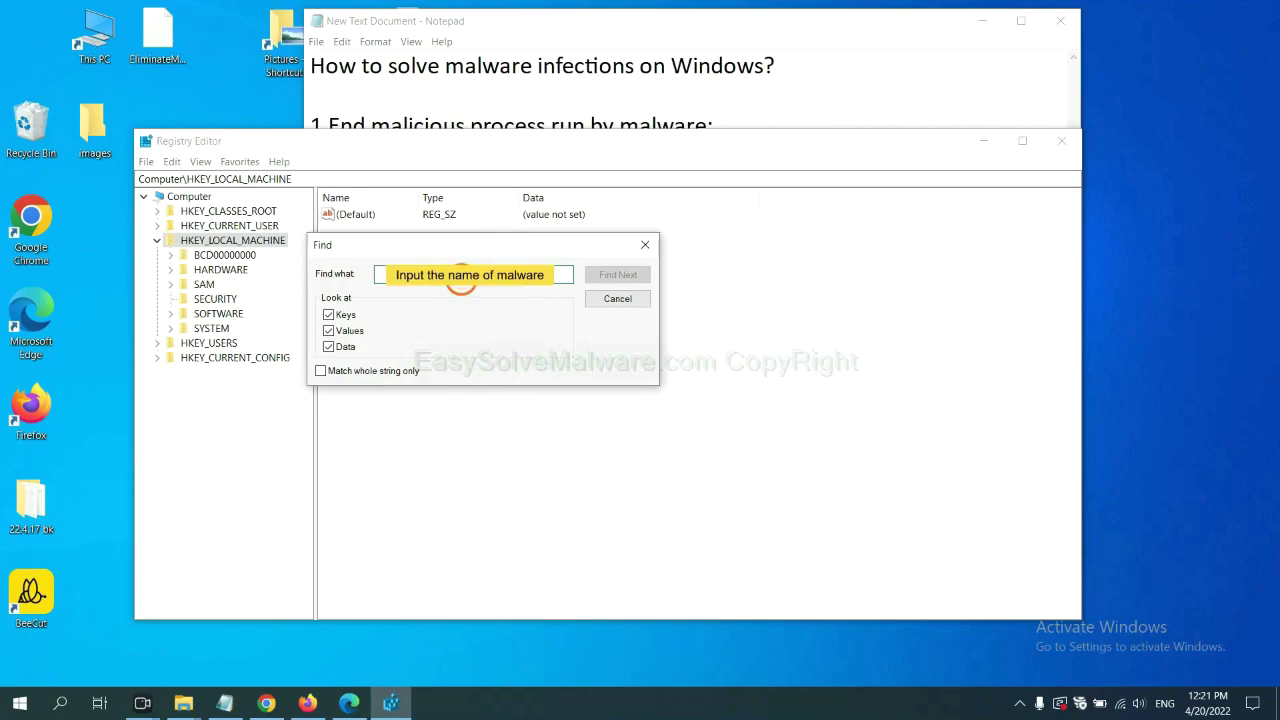
text(beecut)
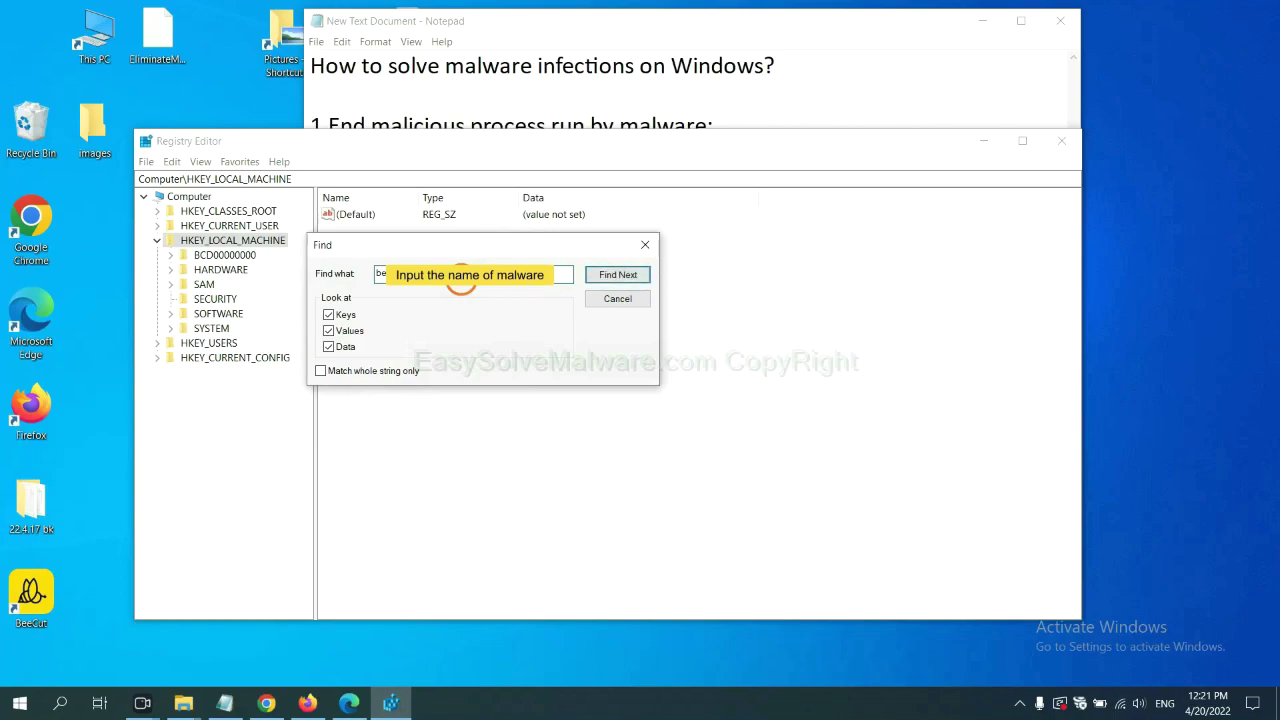
click(617, 275)
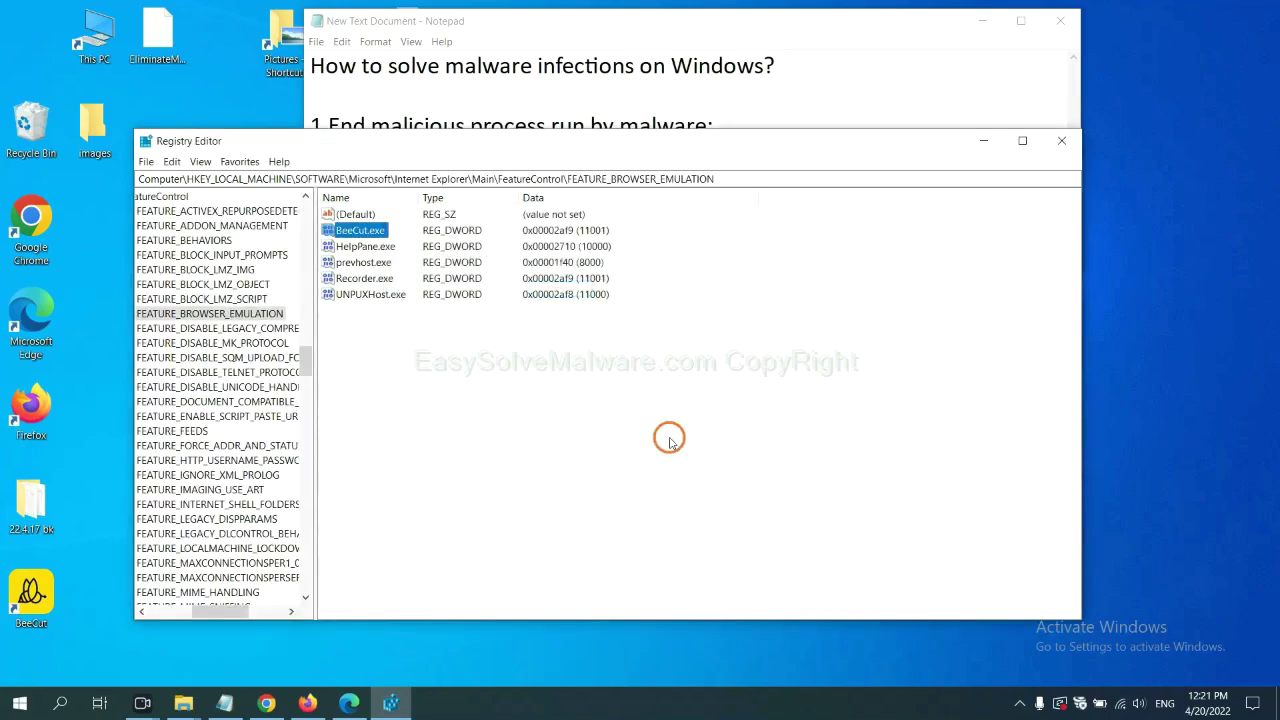
drag(212, 611, 204, 608)
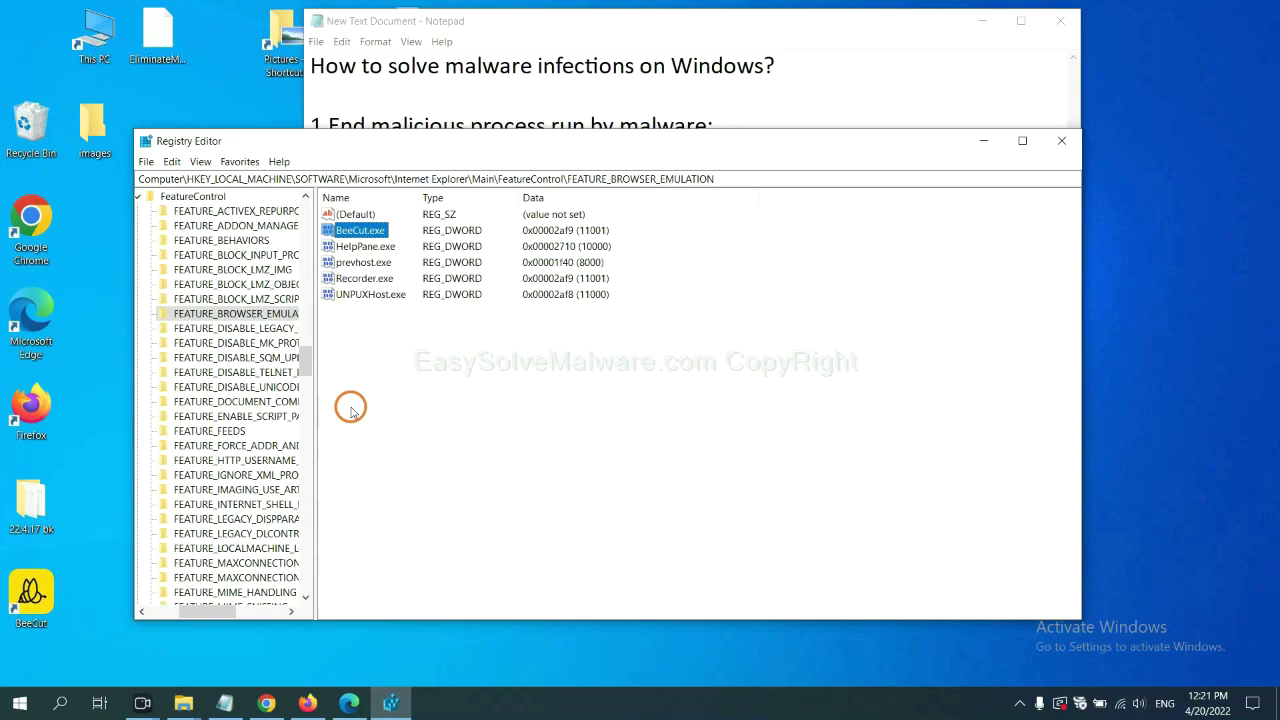
right_click(258, 313)
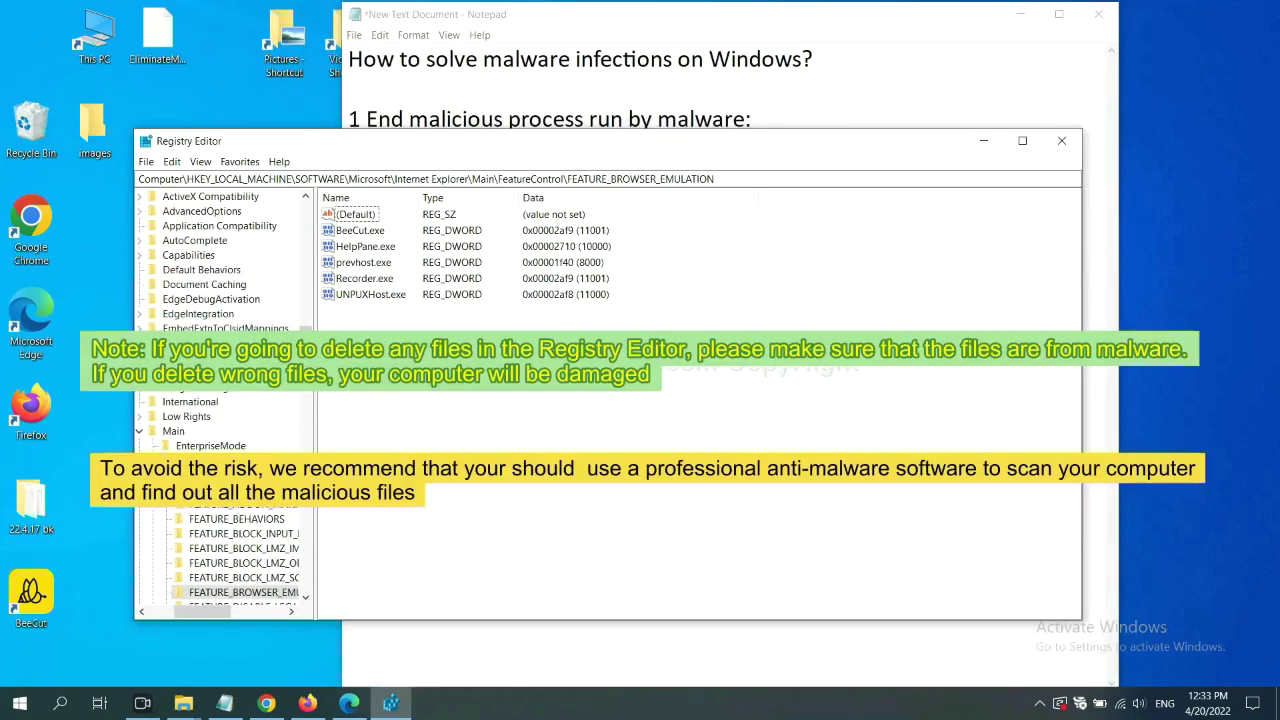
click(610, 405)
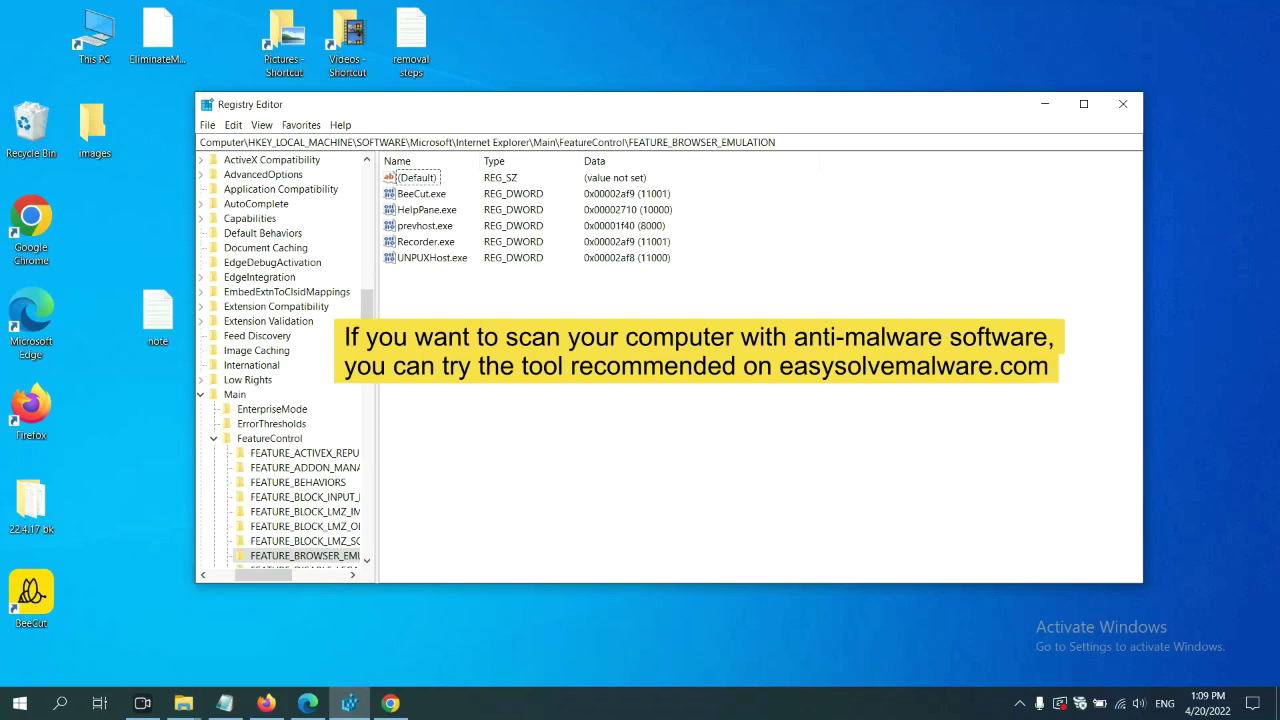
- Scroll through the easysolvemalware.com removal guide's quick menu in Chrome
click(394, 704)
scroll(925, 450, down, 1)
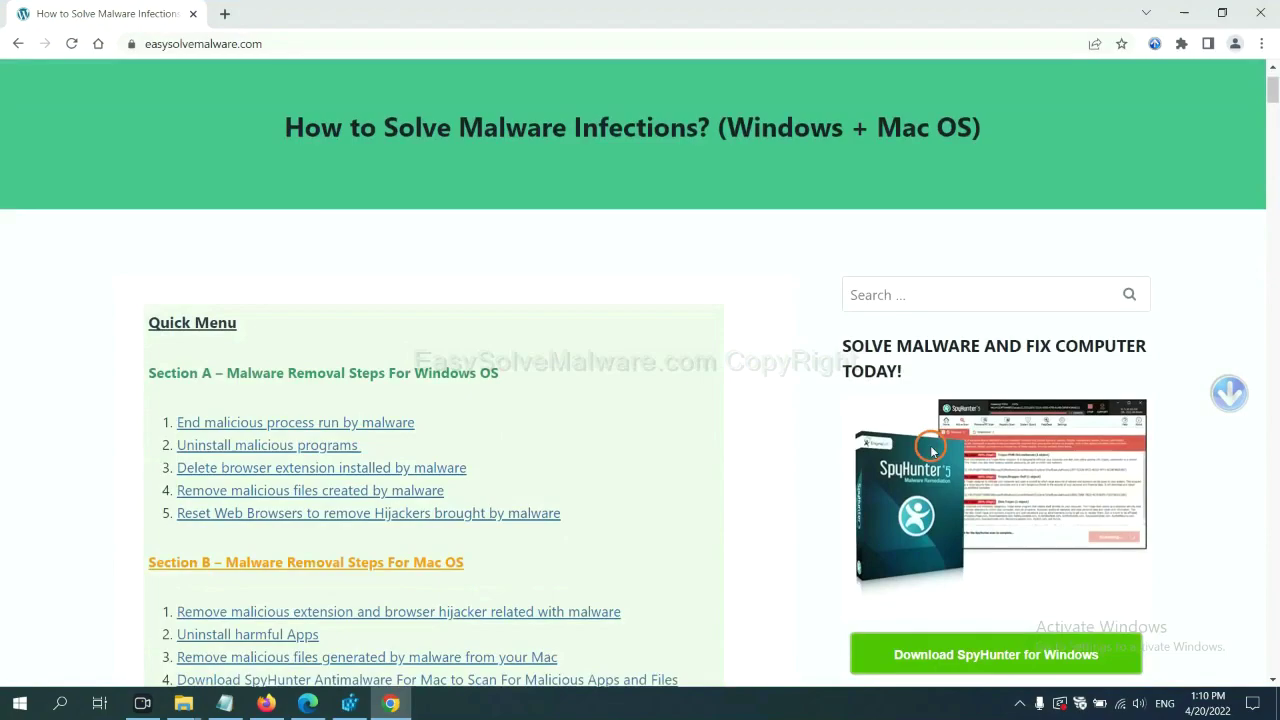
scroll(925, 465, up, 1)
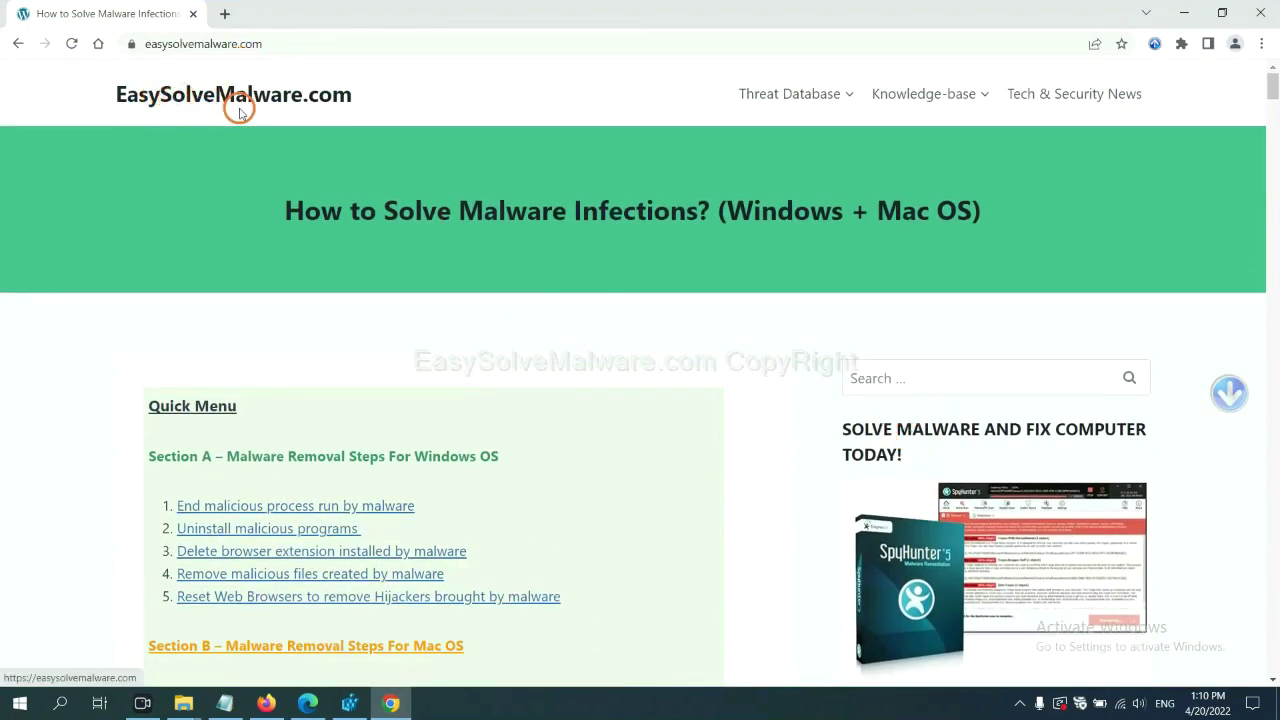
scroll(1050, 440, down, 2)
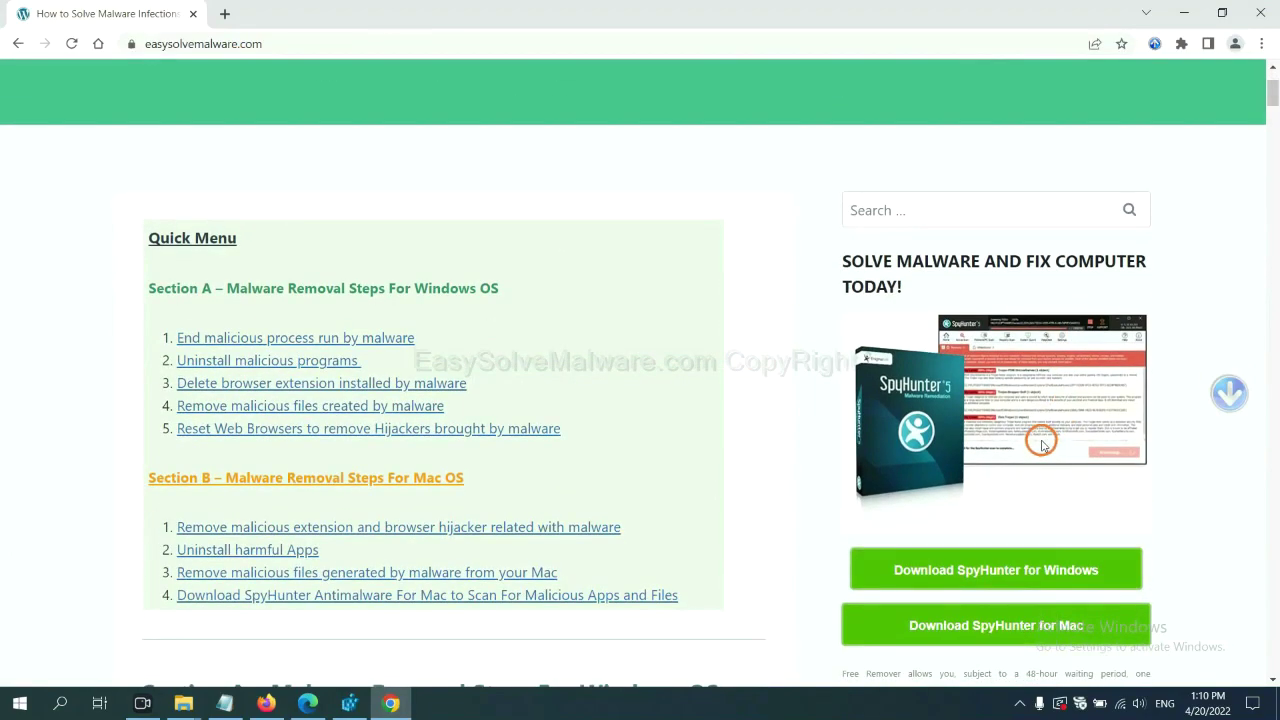
scroll(1010, 410, down, 1)
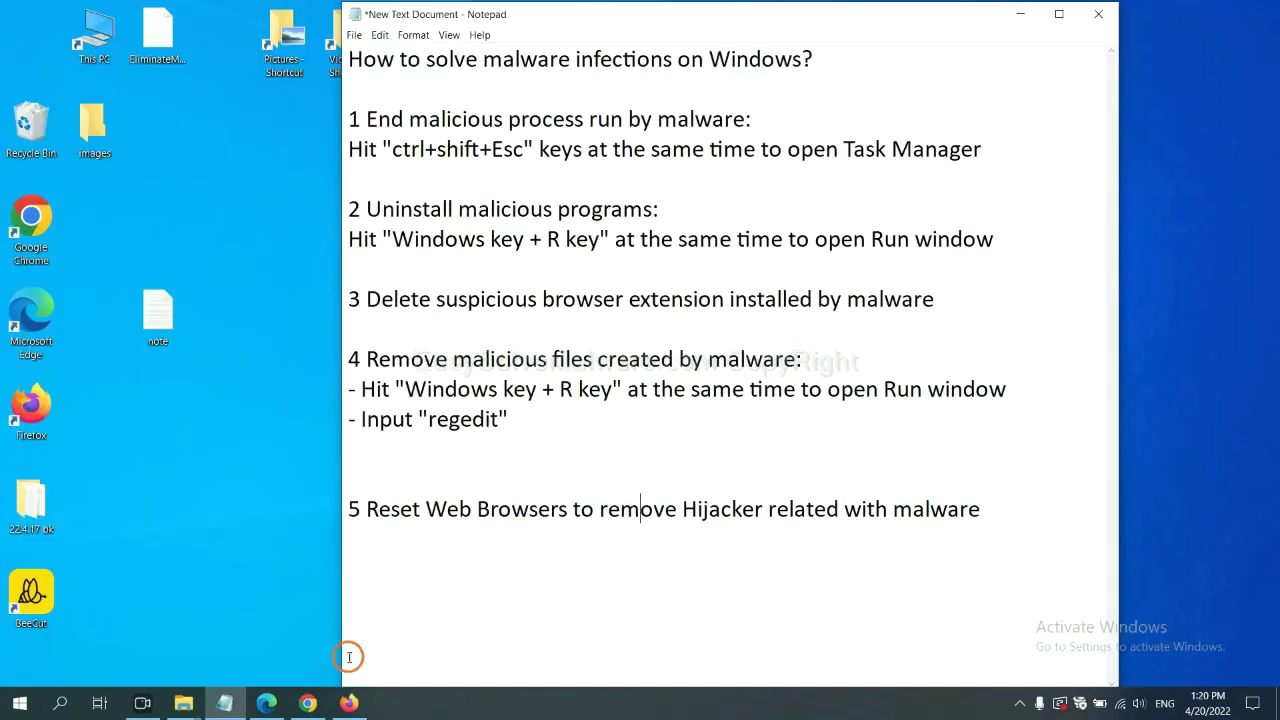
- Search Chrome's settings for 'reset' and bring up the restore-original-defaults confirmation
click(308, 703)
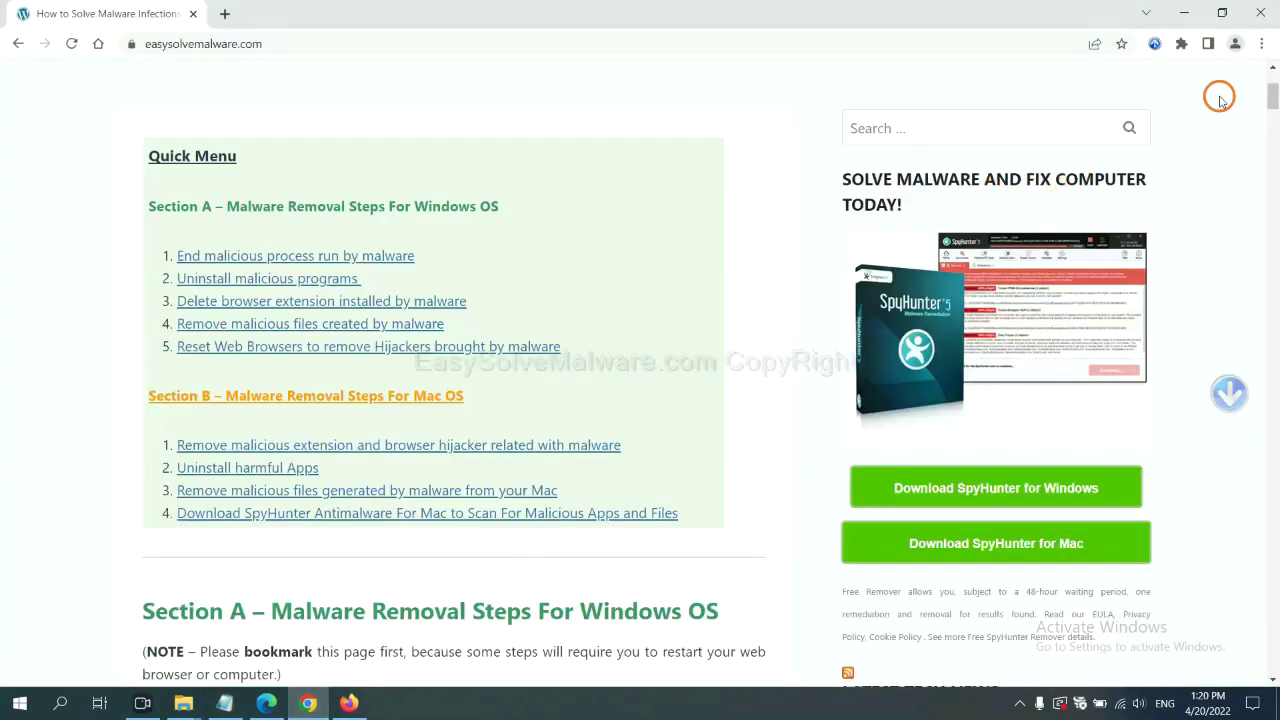
click(1263, 44)
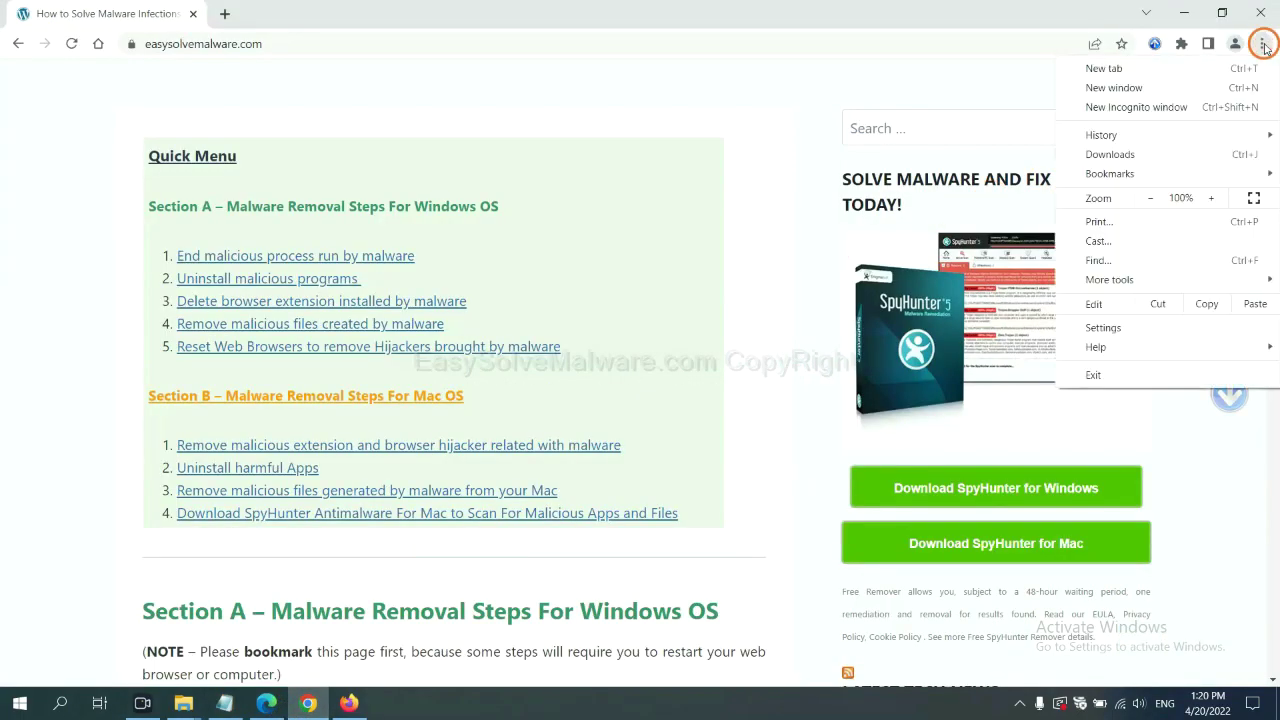
click(1121, 322)
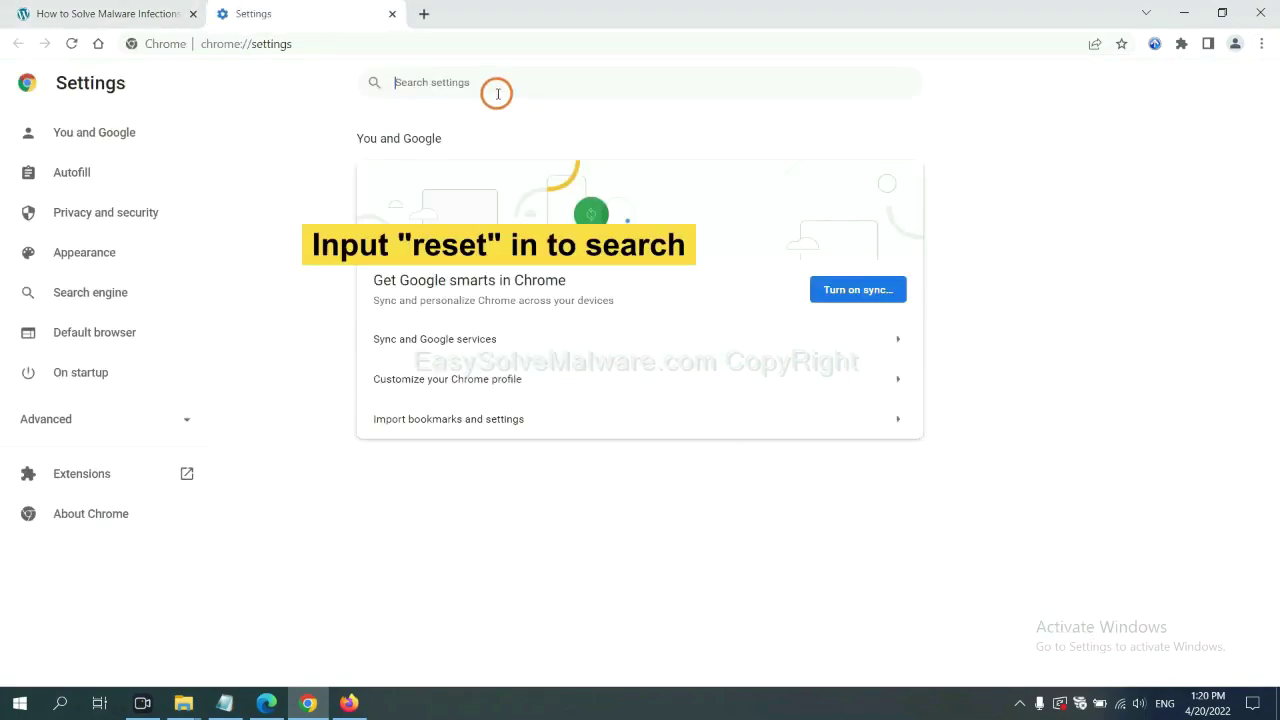
text(reset)
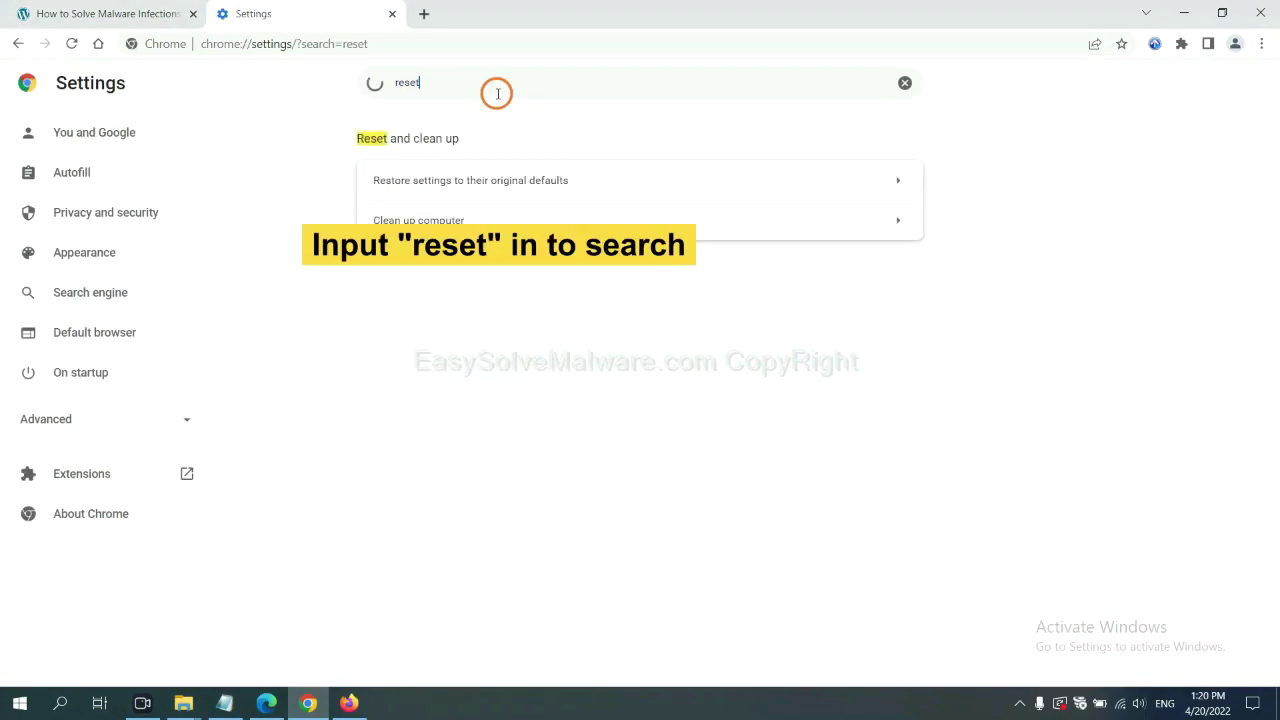
click(548, 180)
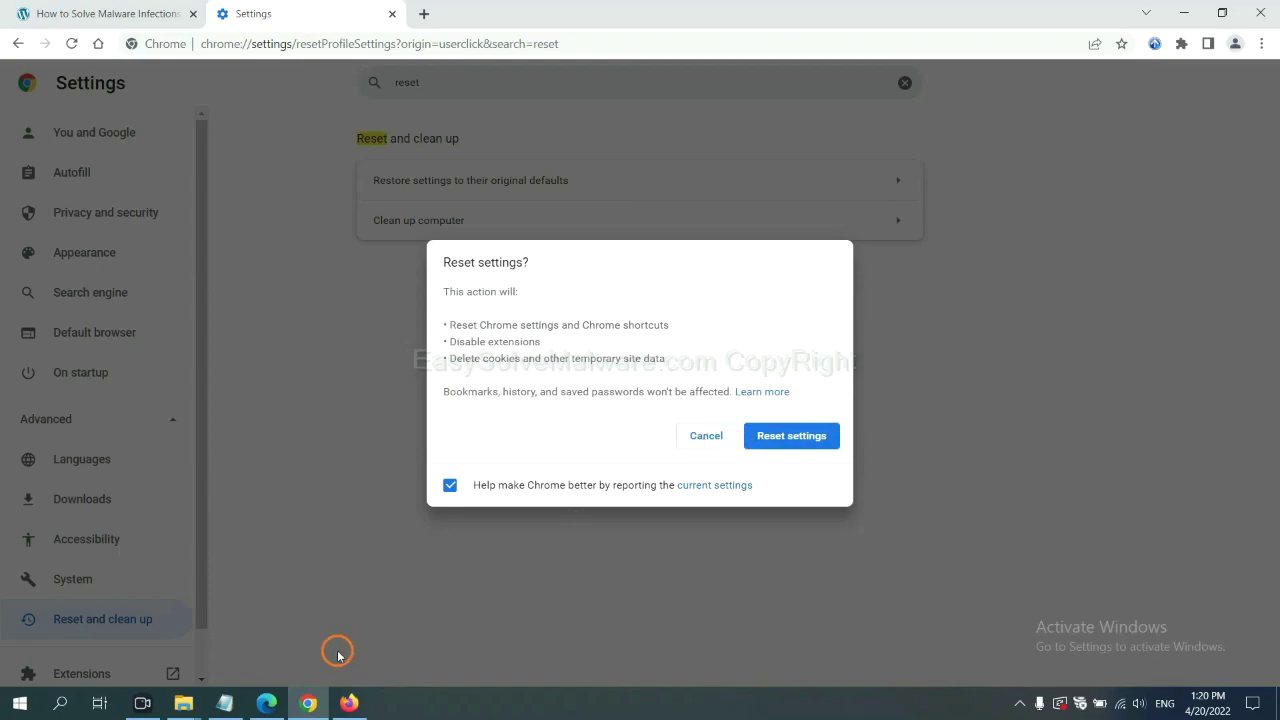
click(354, 702)
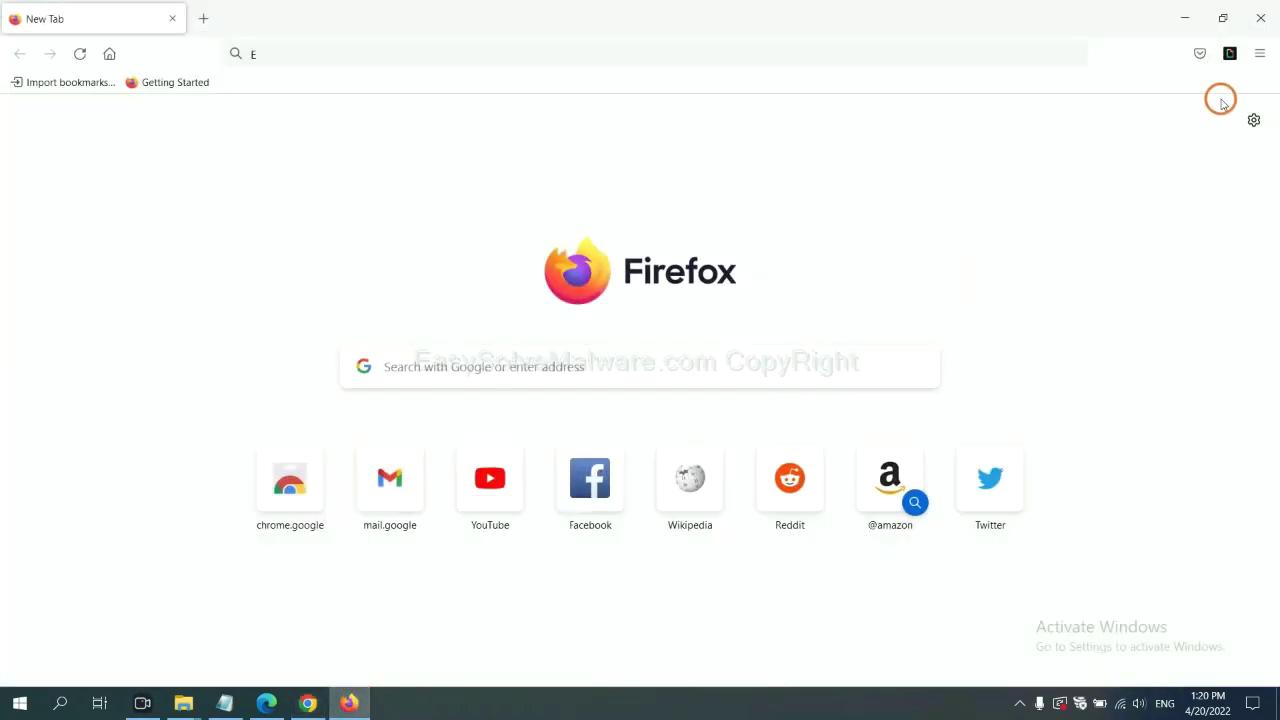
- Bring up the Refresh Firefox confirmation from Firefox's Troubleshooting Information page
click(1259, 57)
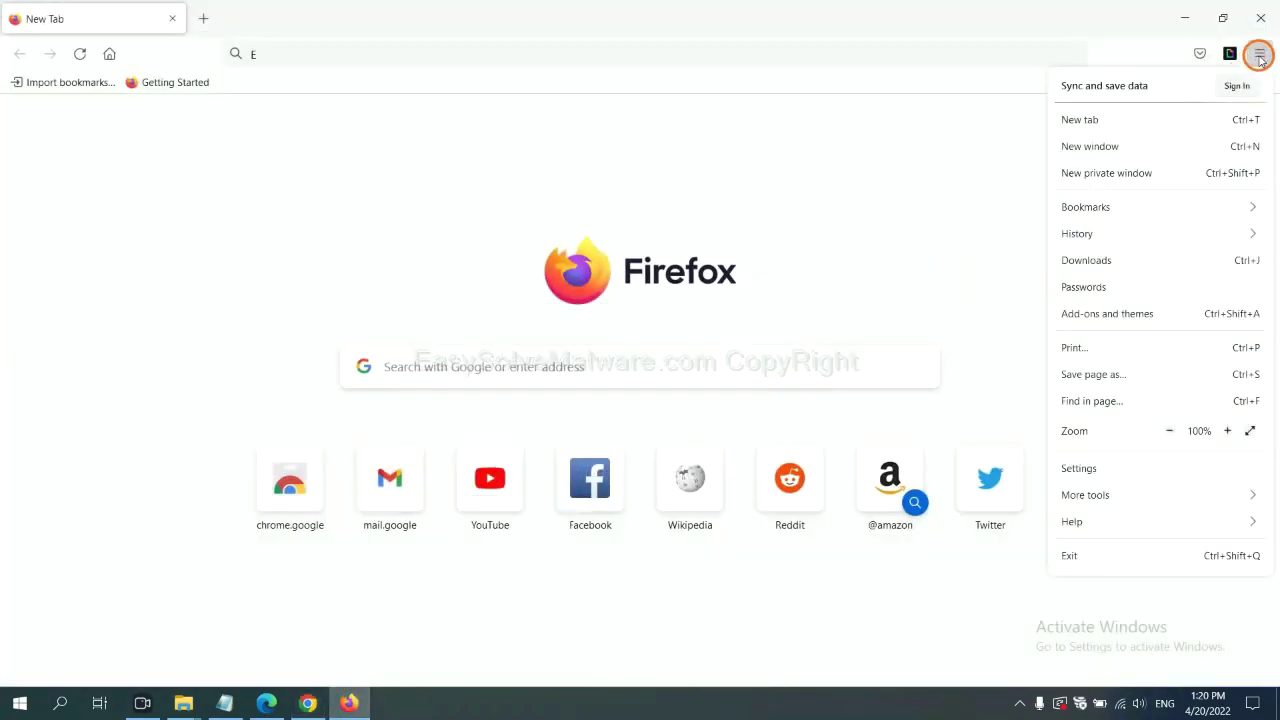
click(1100, 521)
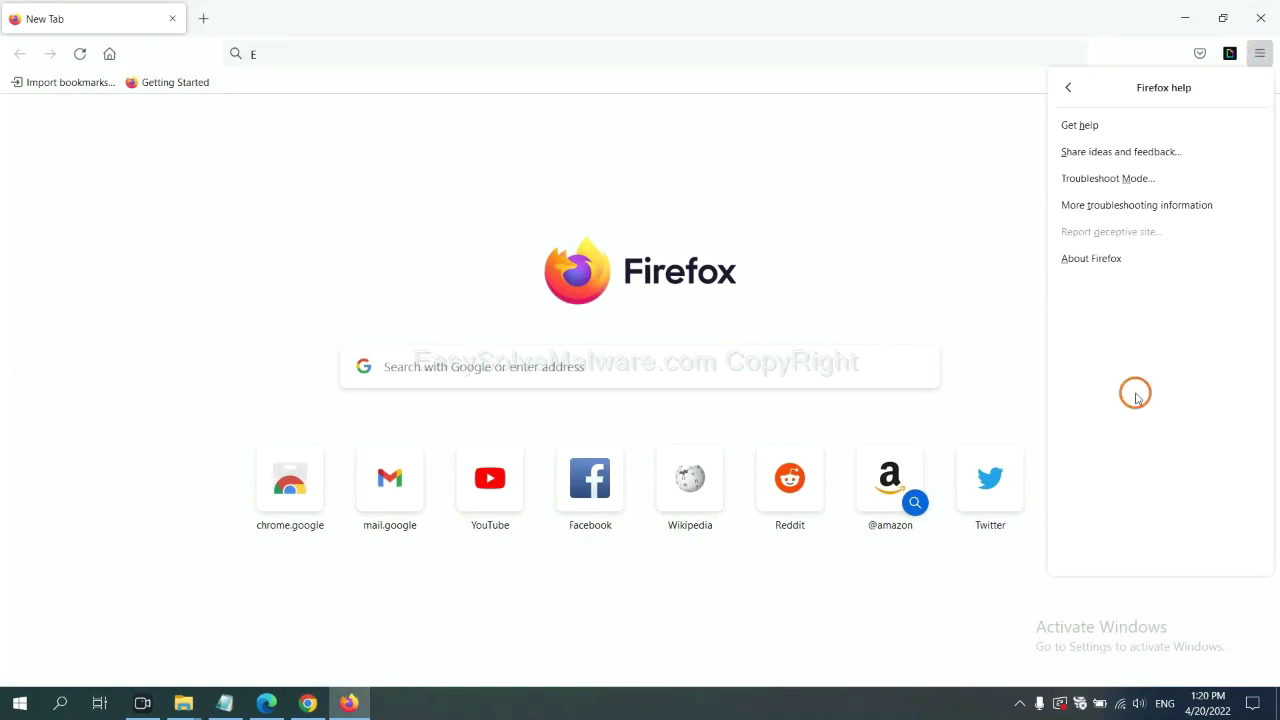
click(1124, 205)
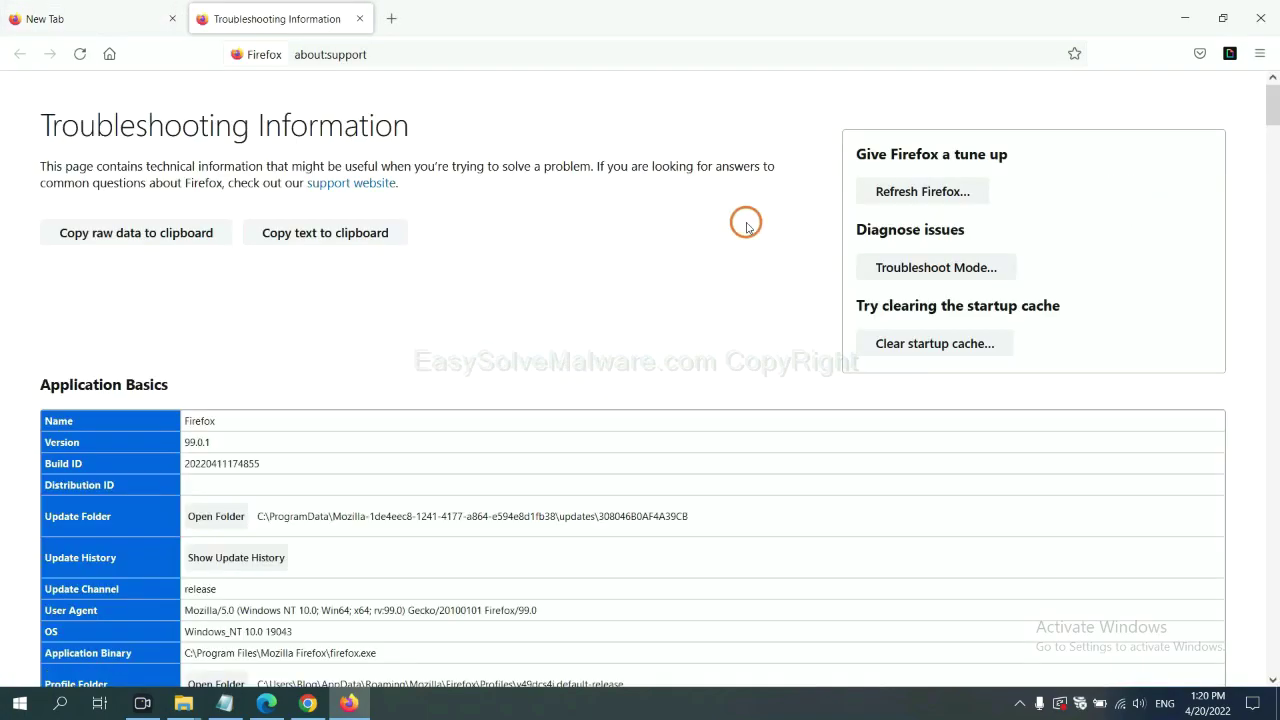
click(899, 192)
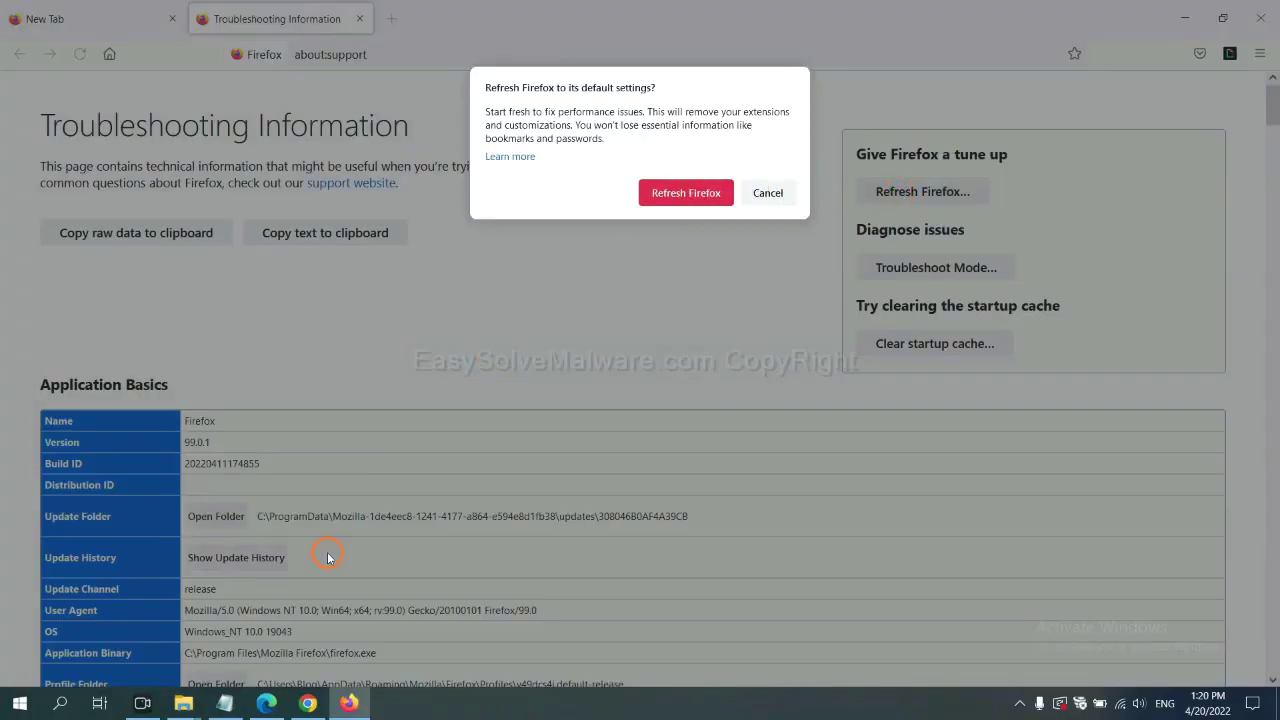
click(266, 703)
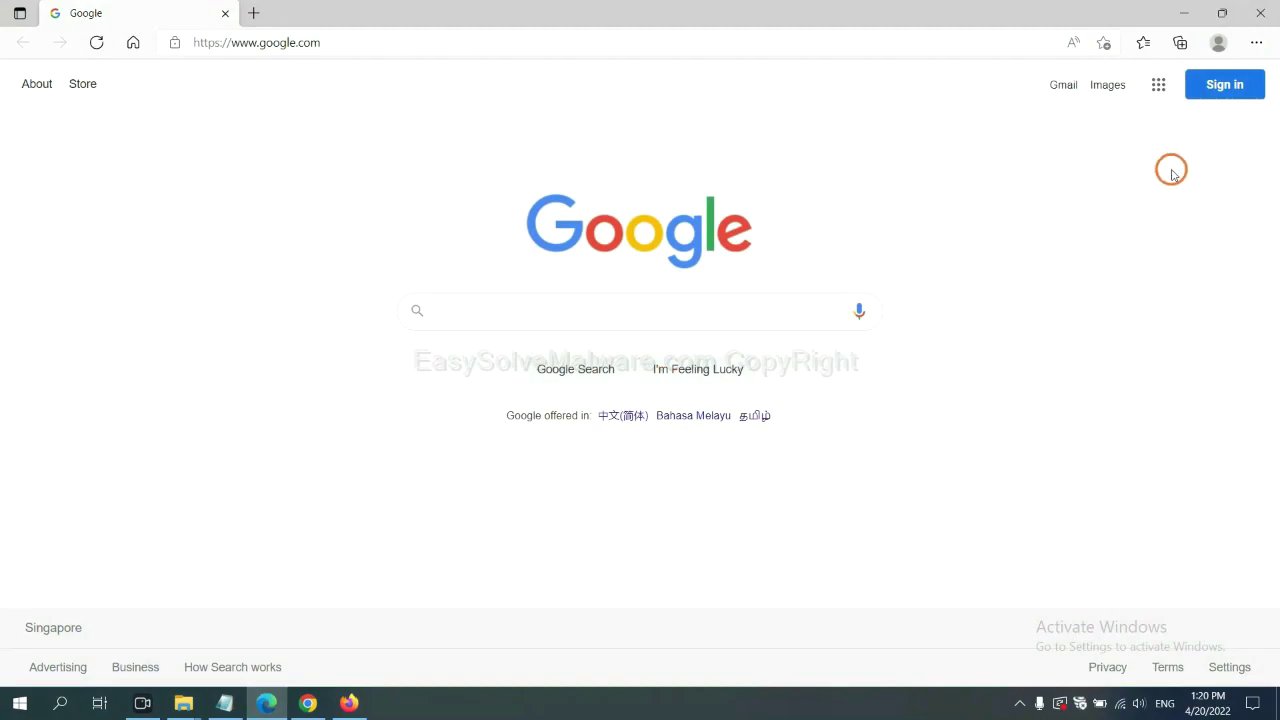
- Search Edge's settings for 'reset' and bring up the restore-default-values confirmation
click(1256, 44)
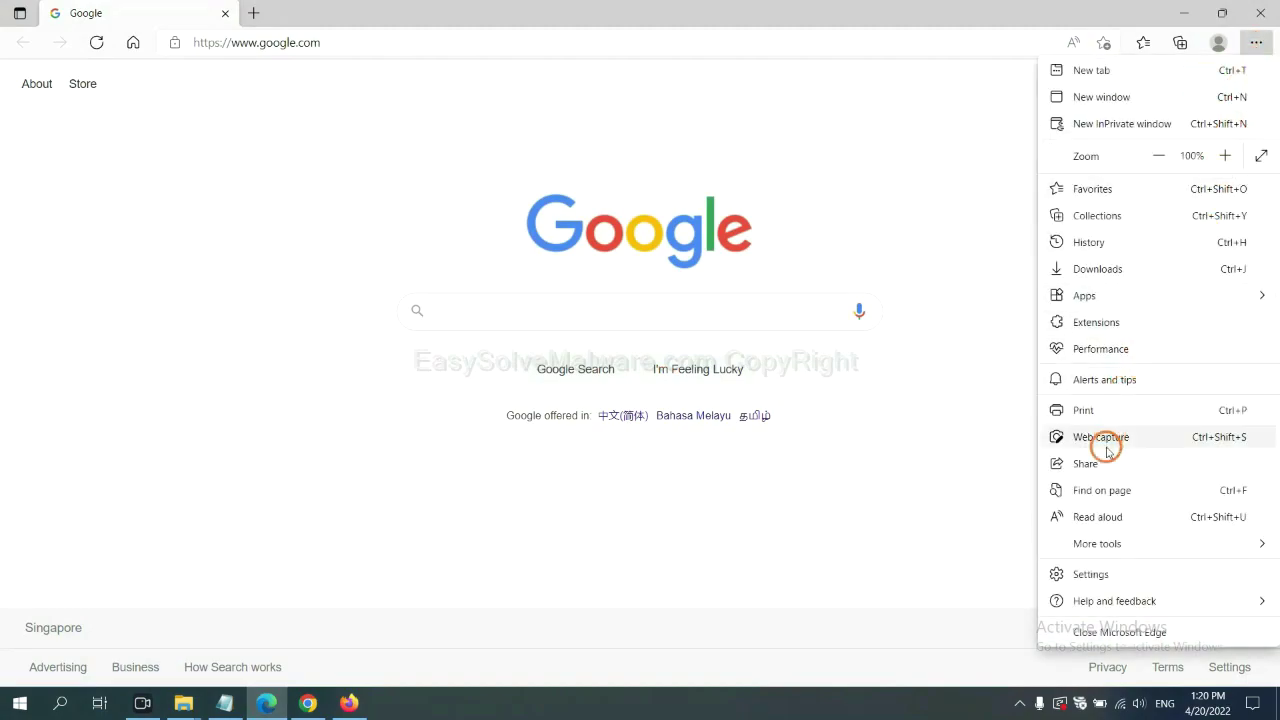
click(1104, 576)
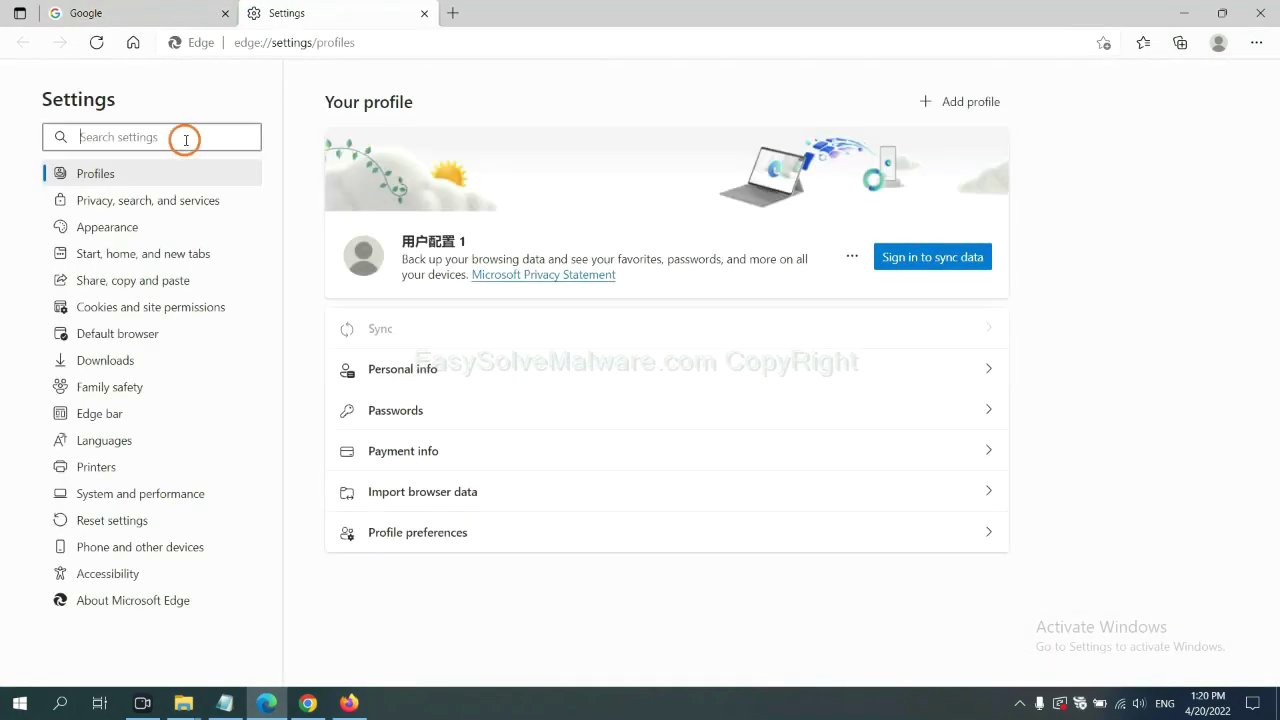
text(re)
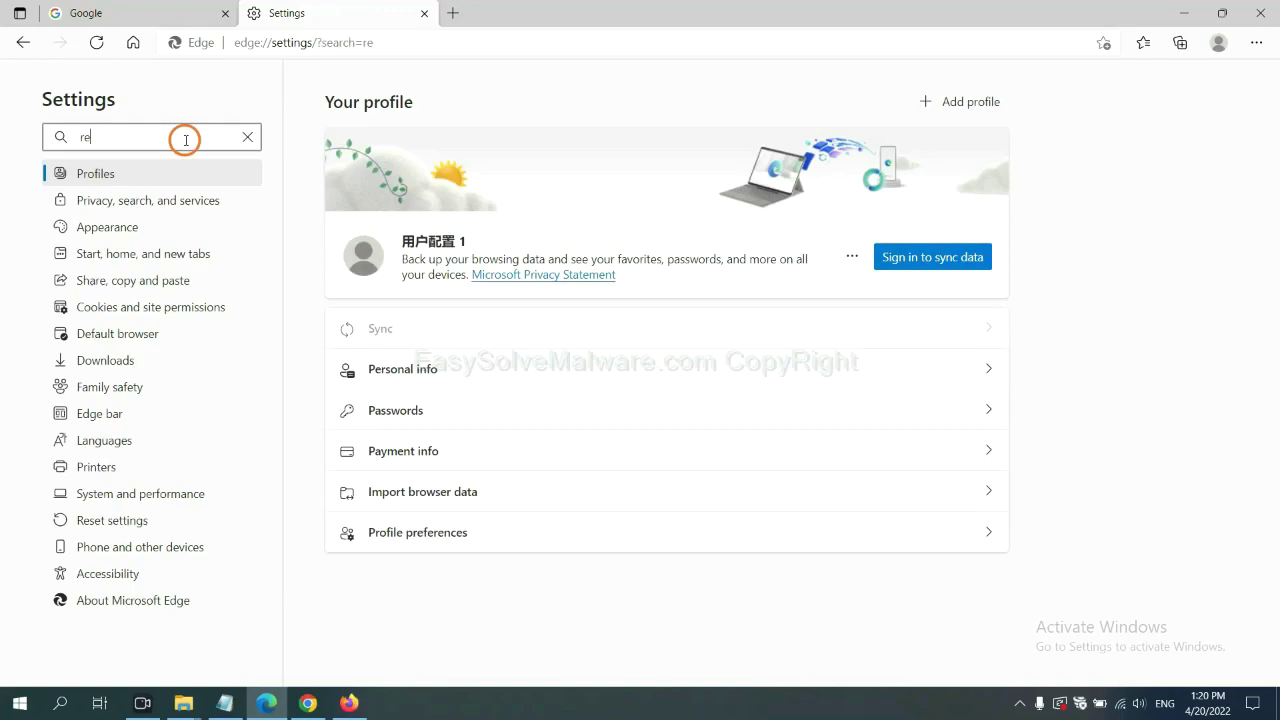
text(set)
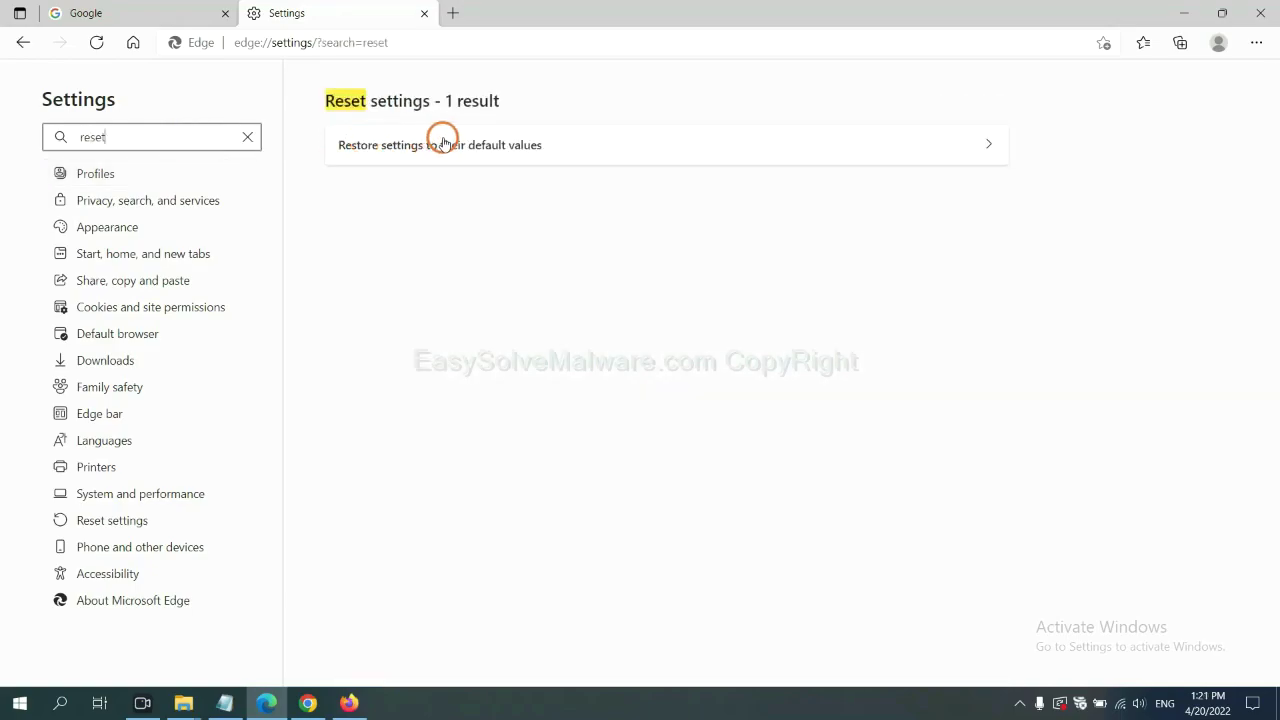
click(449, 143)
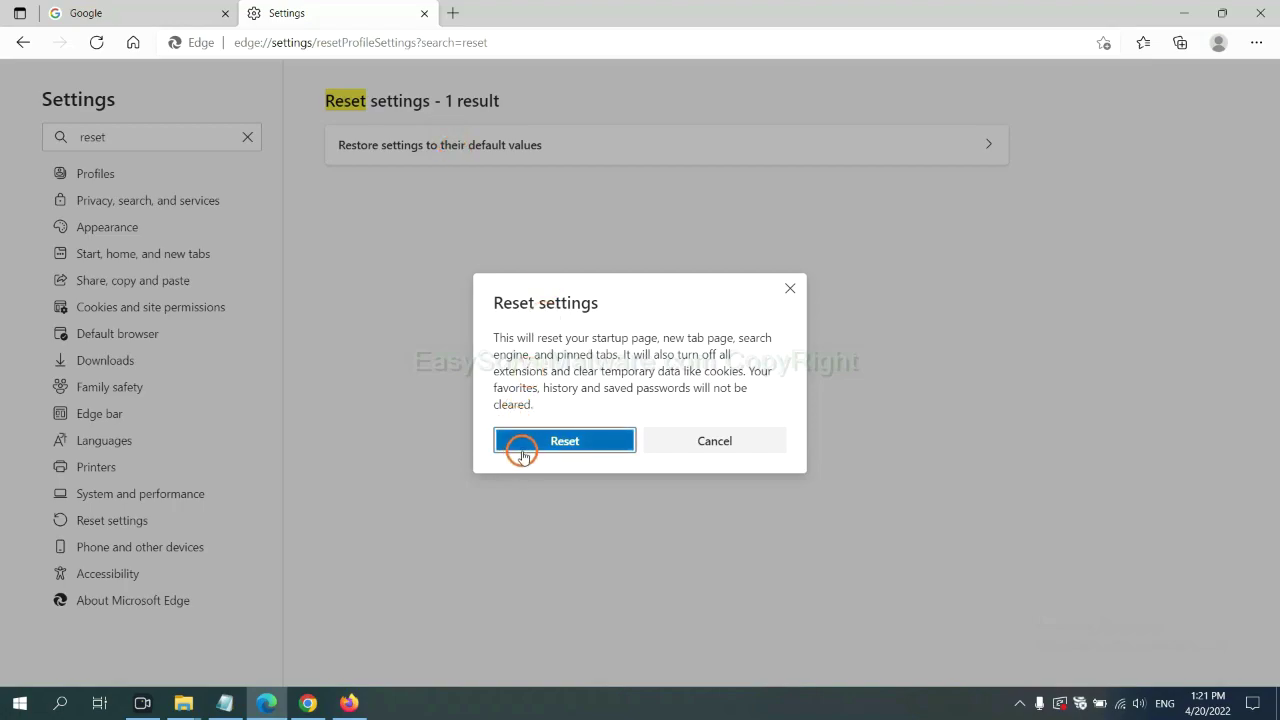